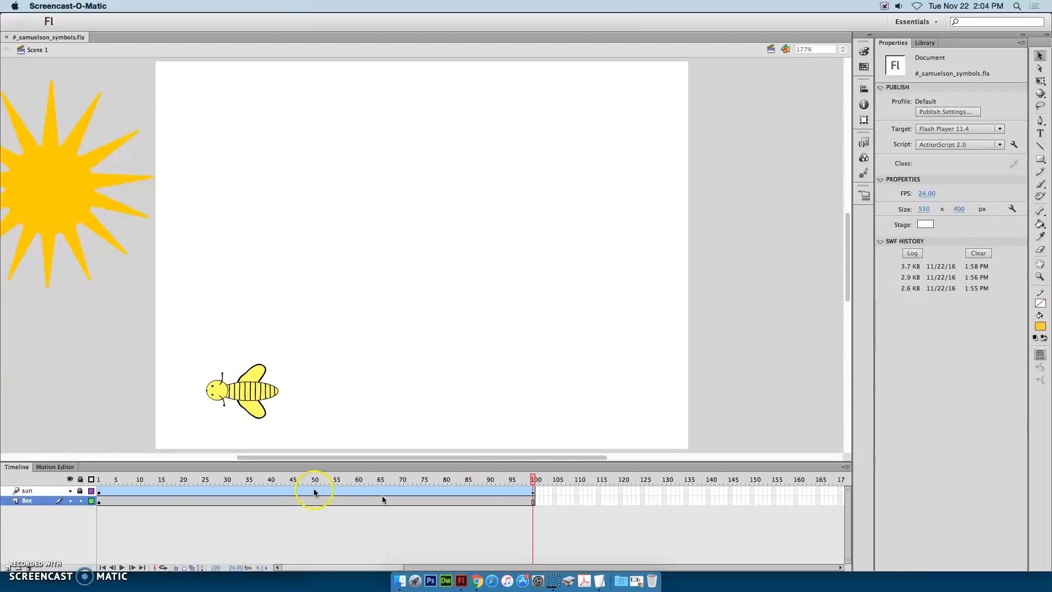
Lock the Bee layer and insert a new layer directly above it.
click(84, 500)
click(82, 500)
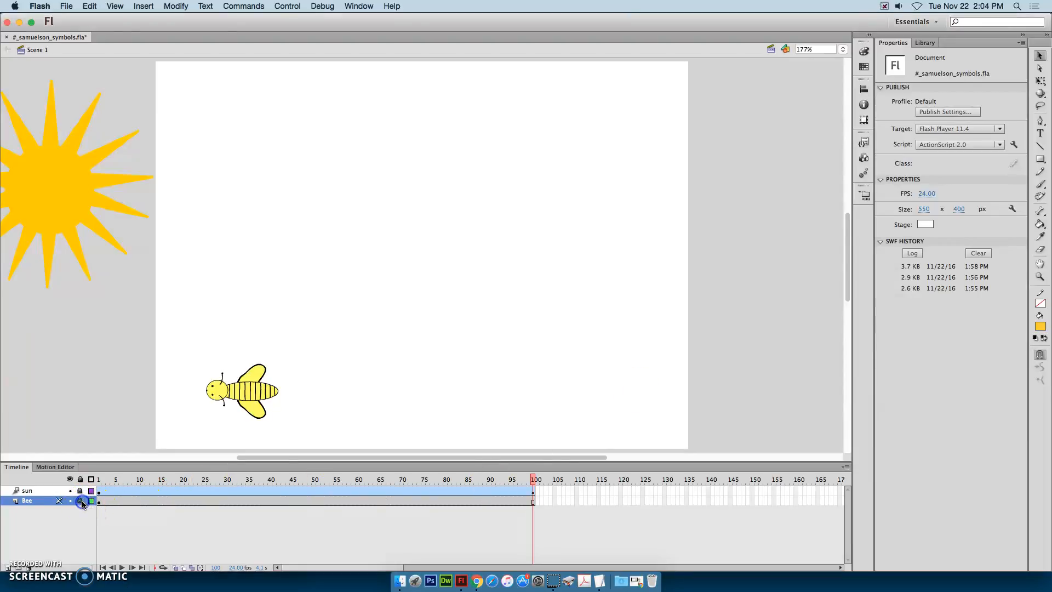
click(8, 567)
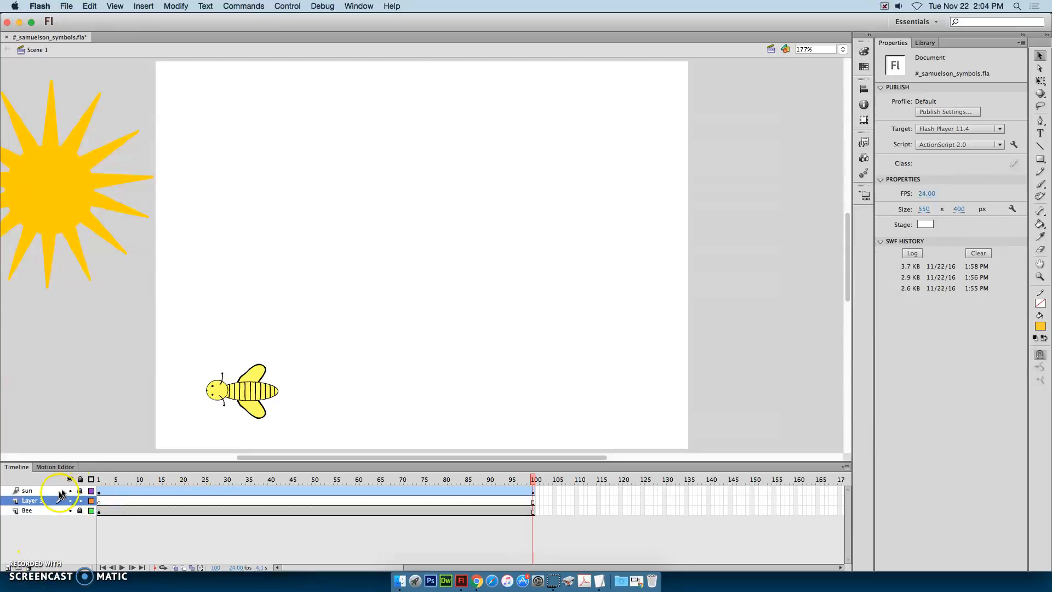
Move the new layer above the sun layer and rename it button.
drag(41, 487, 41, 490)
double_click(36, 491)
text(button)
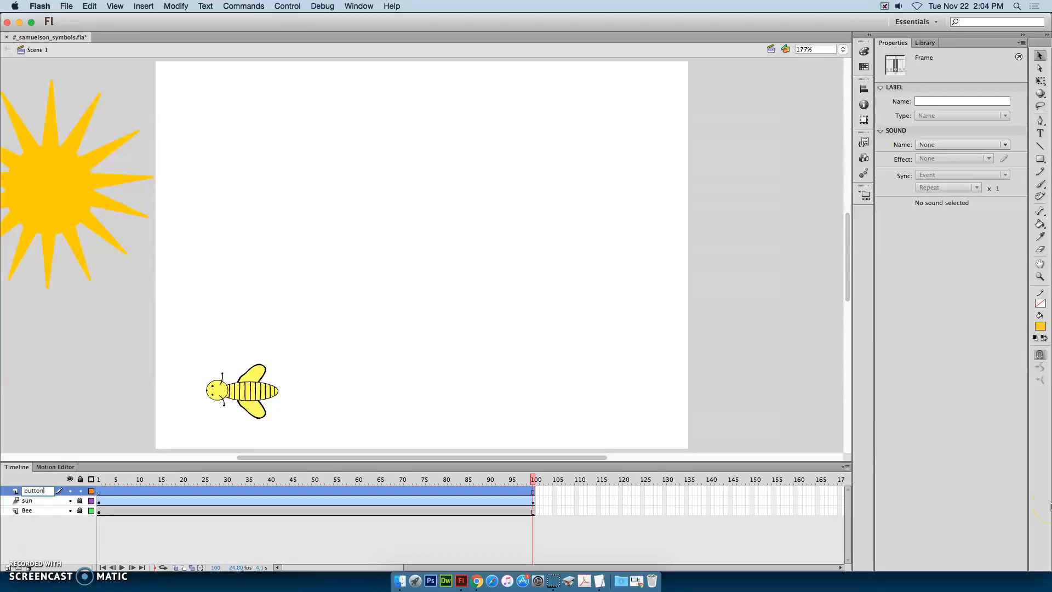
key(Return)
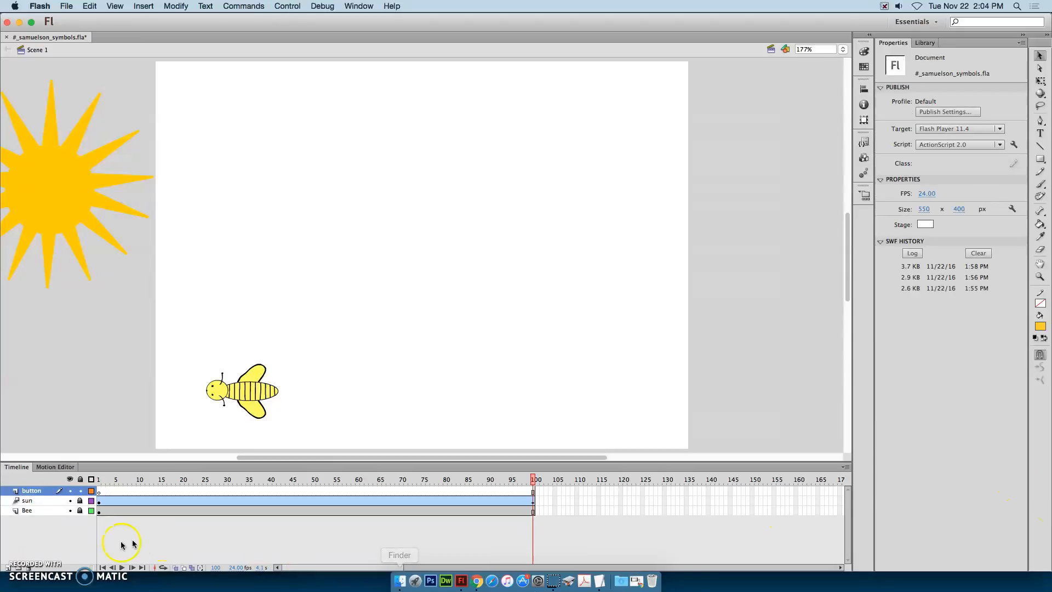
At frame 1 of the button layer, set up the Rectangle tool with a linked corner radius of -21.
drag(536, 482, 97, 493)
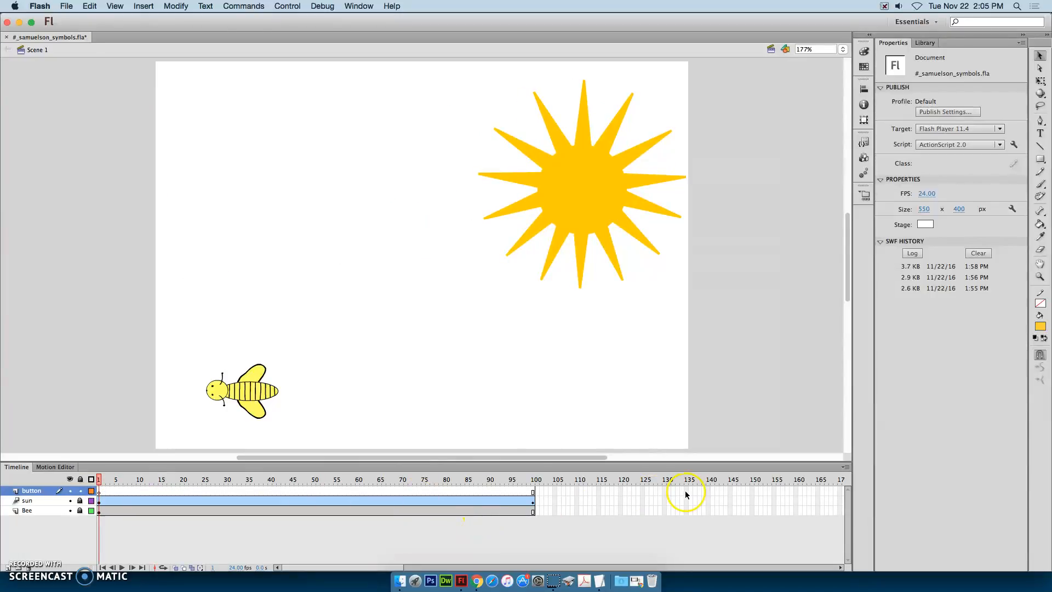
click(938, 465)
click(589, 368)
click(1042, 160)
drag(1044, 162, 994, 163)
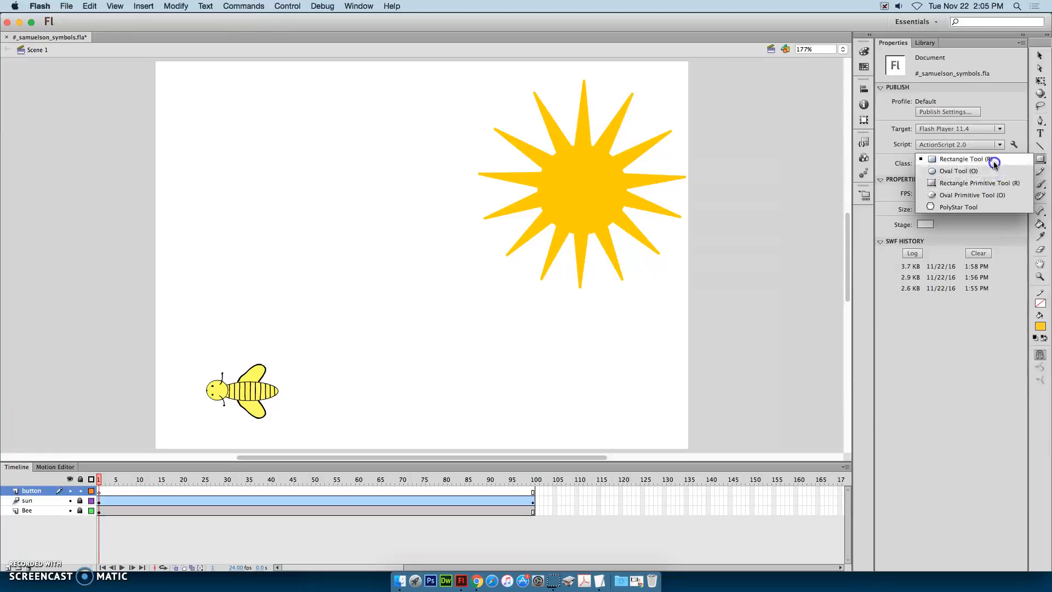
click(994, 163)
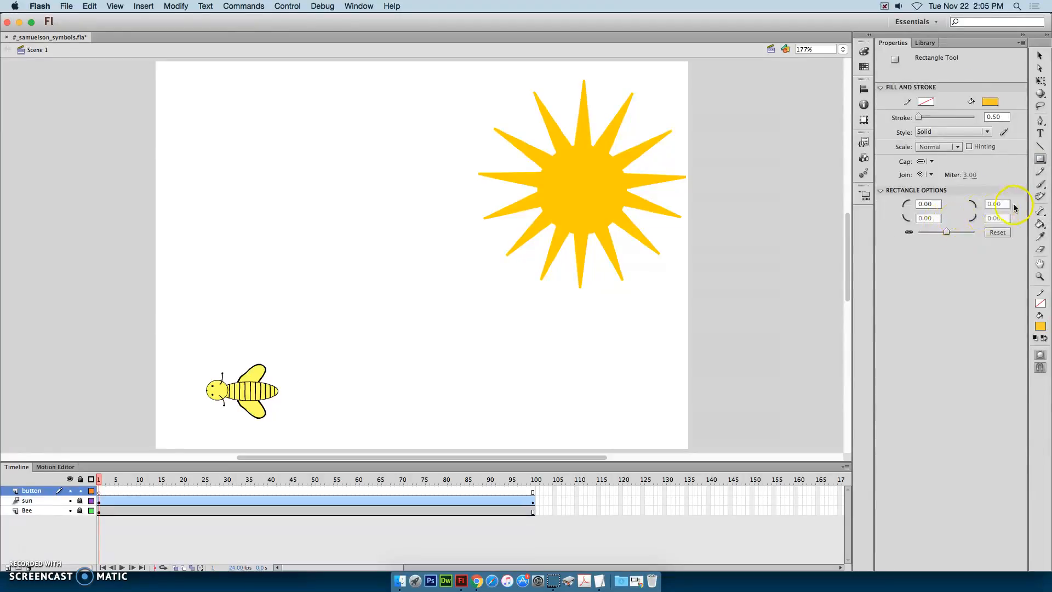
click(908, 232)
click(909, 233)
drag(946, 232, 940, 234)
Draw a rectangle about 140 by 51 px below the sun, shrinking its inward-curved corners, and fill it with cyan.
drag(484, 352, 619, 403)
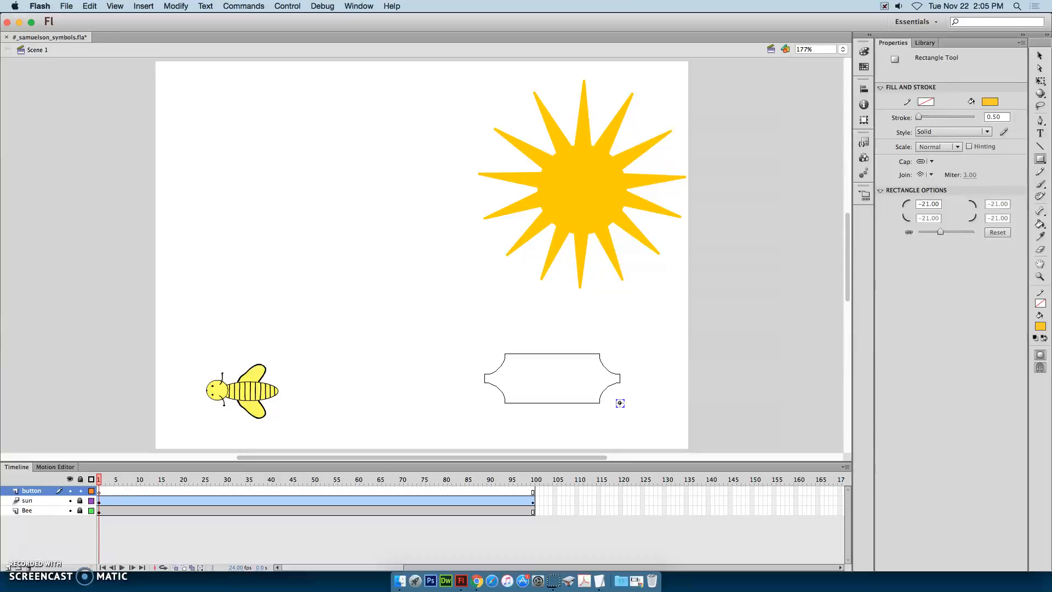
key(Down)
drag(619, 403, 619, 403)
key(Up)
key(Up)
key(Up)
key(Up)
key(Down)
key(Down)
key(Down)
key(Down)
key(Down)
key(Down)
drag(619, 403, 619, 403)
key(Up)
key(Up)
key(Up)
key(Up)
key(Up)
key(Up)
key(Up)
key(Down)
key(Down)
key(Down)
drag(619, 404, 619, 403)
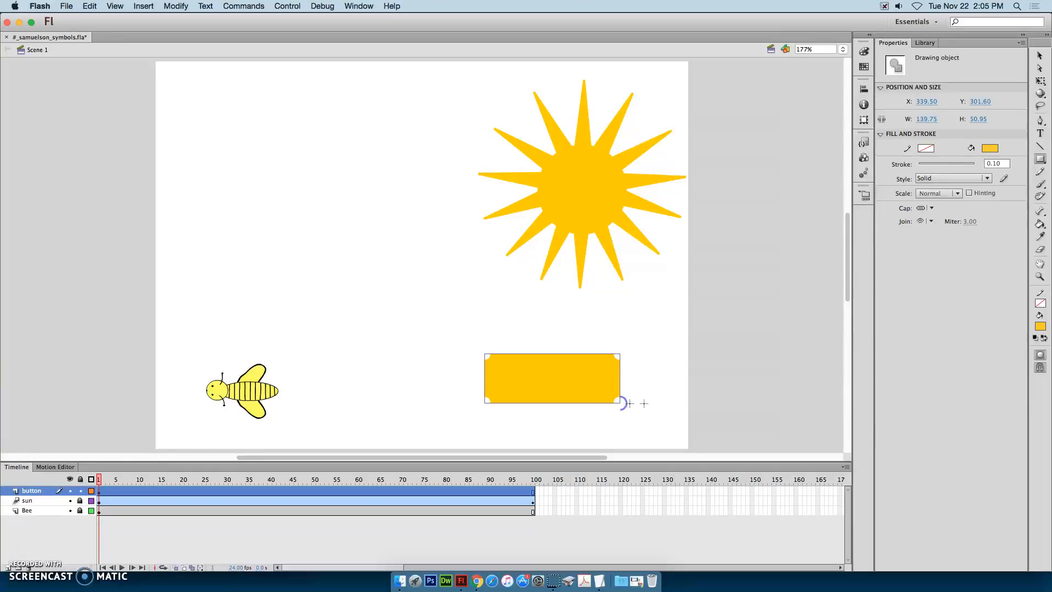
click(1040, 327)
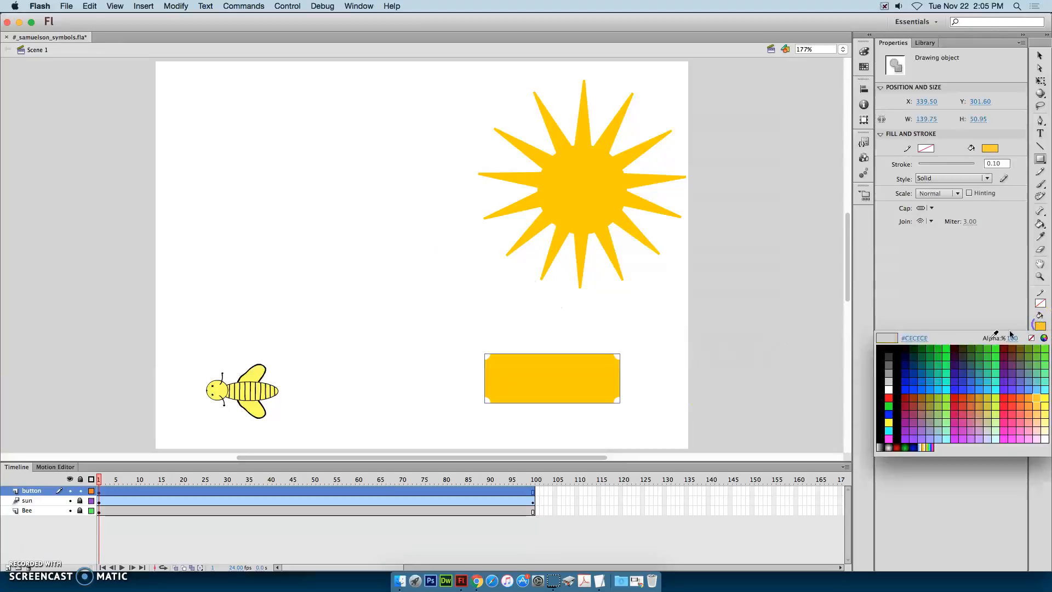
click(949, 389)
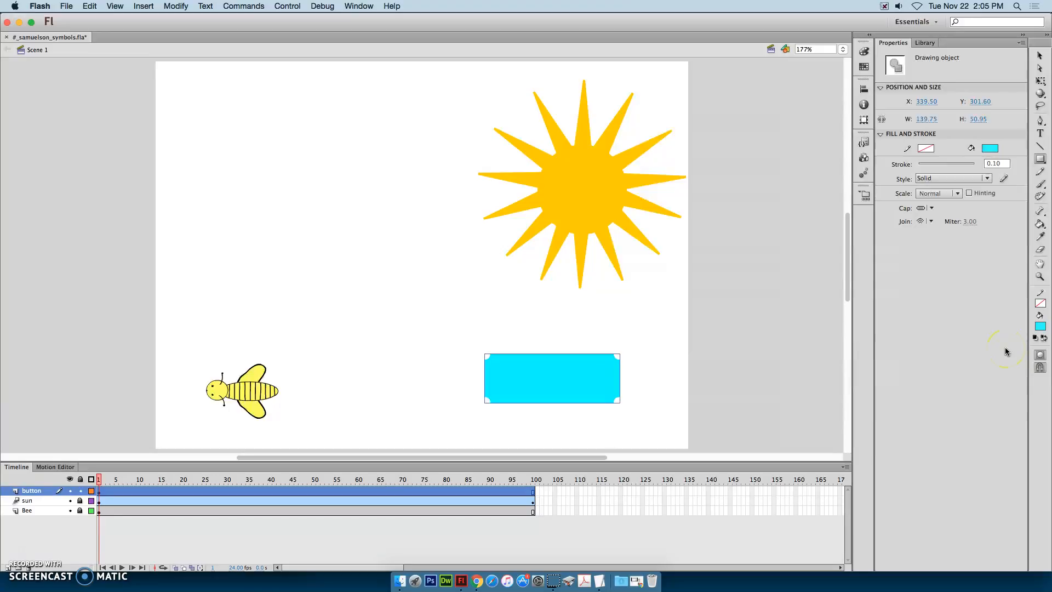
Add a static text label reading "Google Site" over the cyan rectangle.
click(1040, 134)
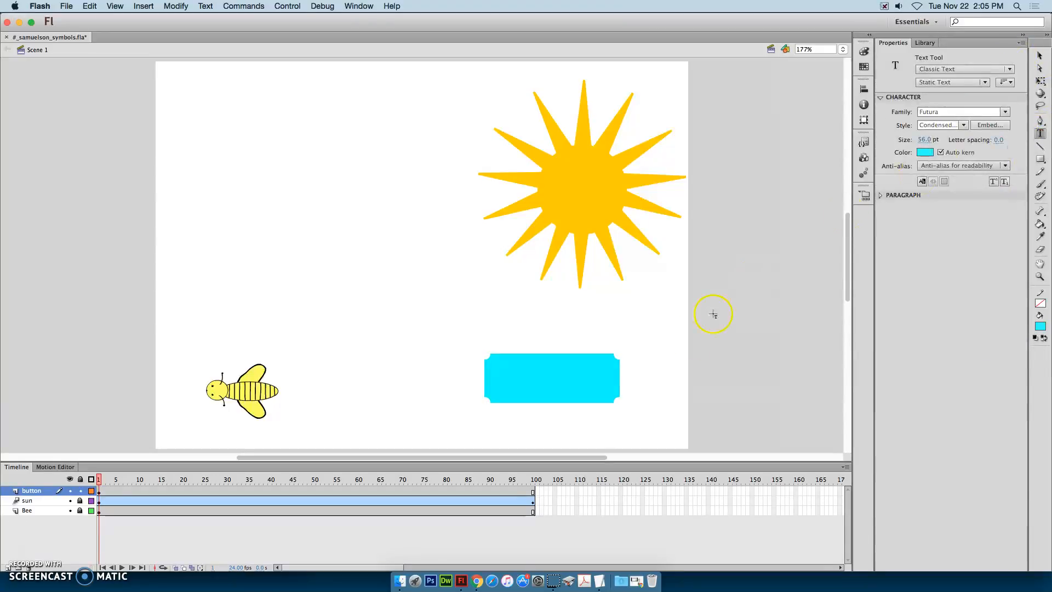
click(505, 388)
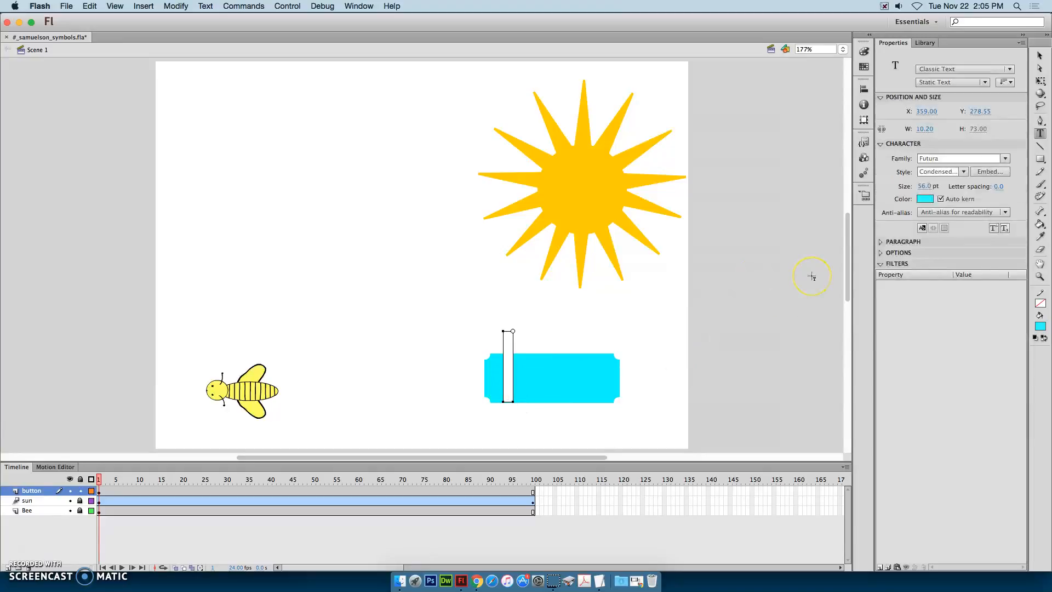
text(Google Site)
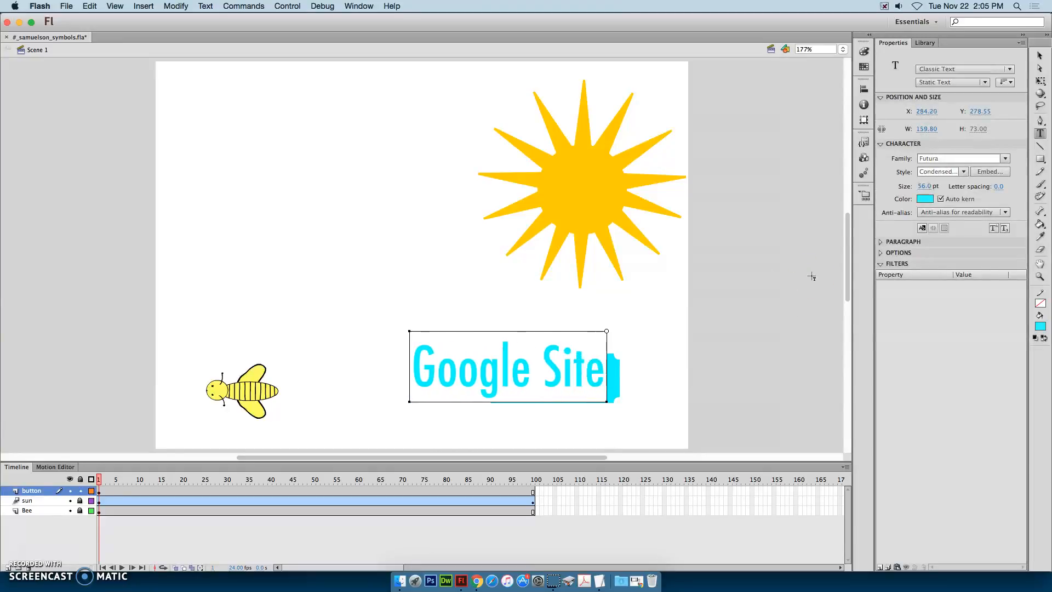
key(Left)
key(Left)
key(Left)
key(Left)
key(Left)
key(Left)
key(Left)
key(Left)
key(Left)
key(Left)
Replace the label's whole text with "My Portfolio".
key(super+a)
text(My)
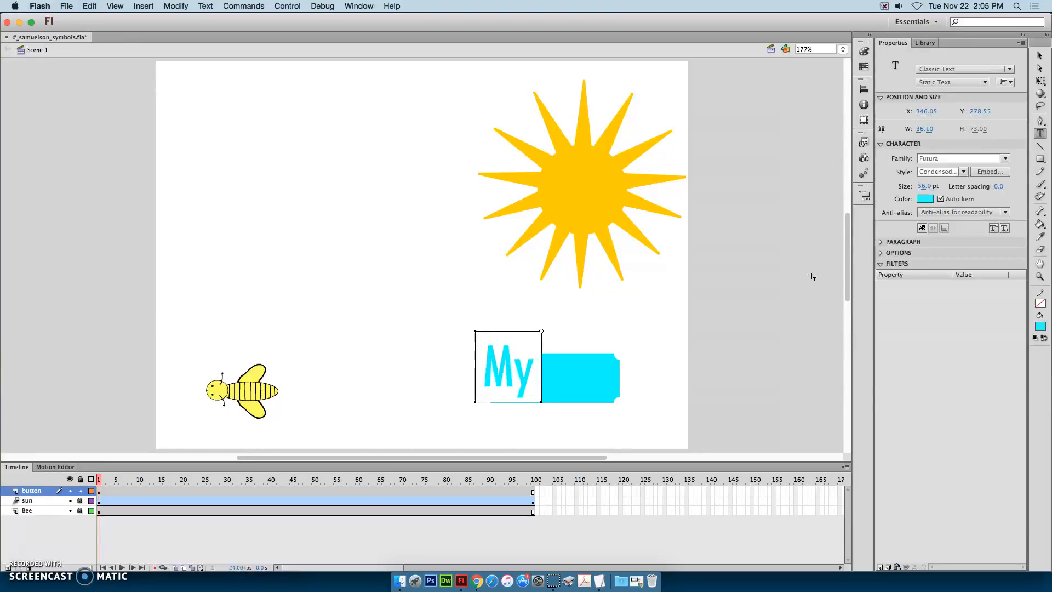
text( Portfolio)
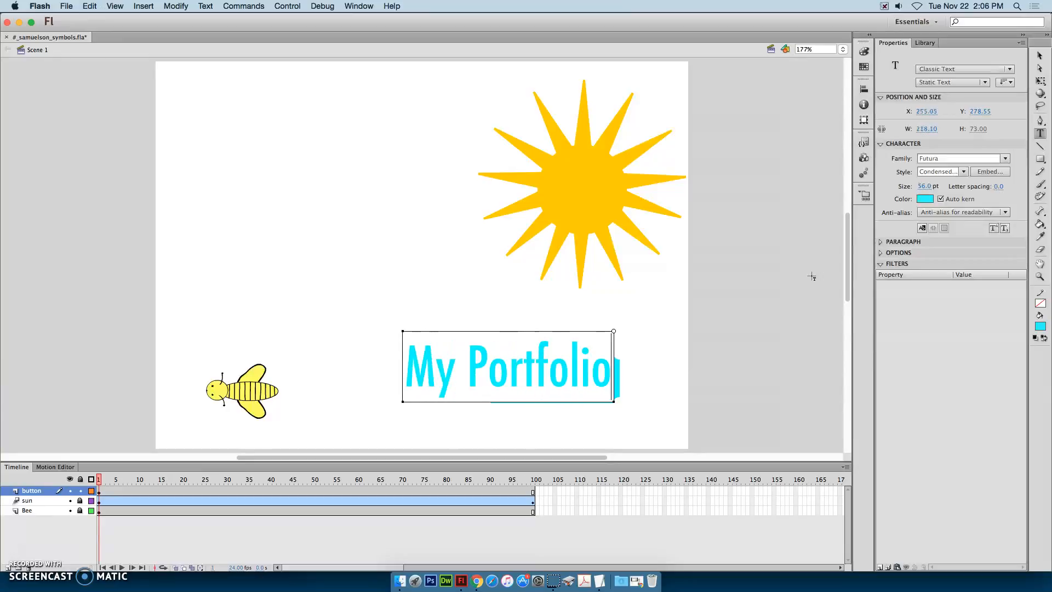
Colour the whole "My Portfolio" label blue and reduce its font size to 29 pt.
key(super+a)
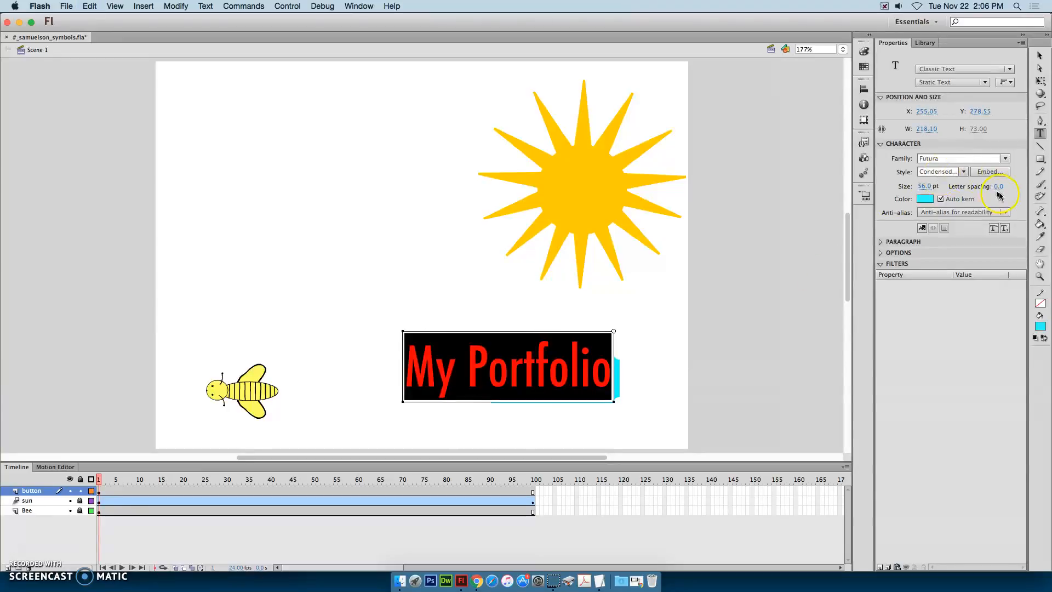
click(925, 198)
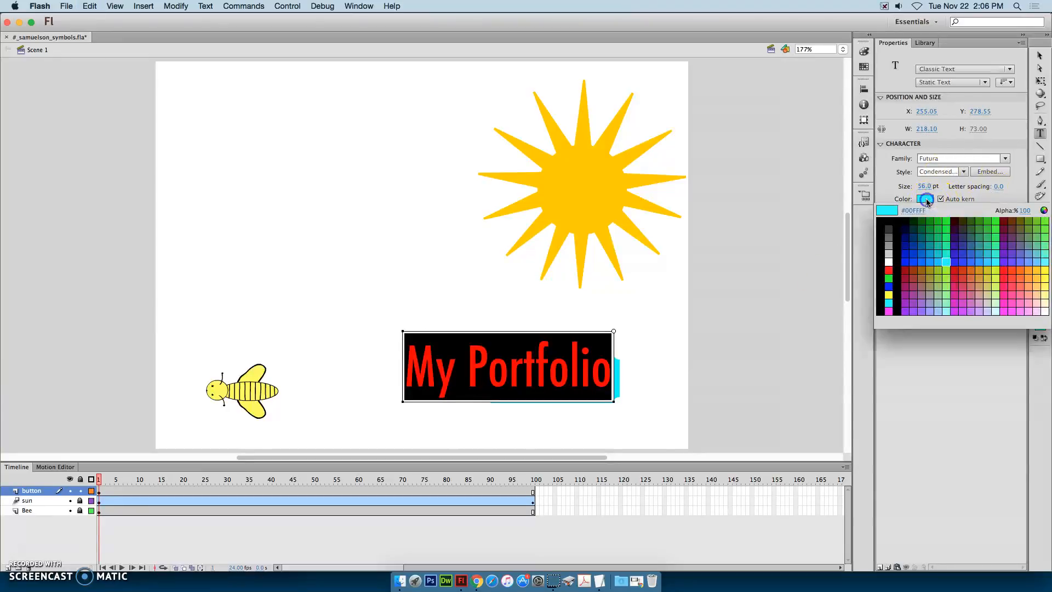
click(915, 262)
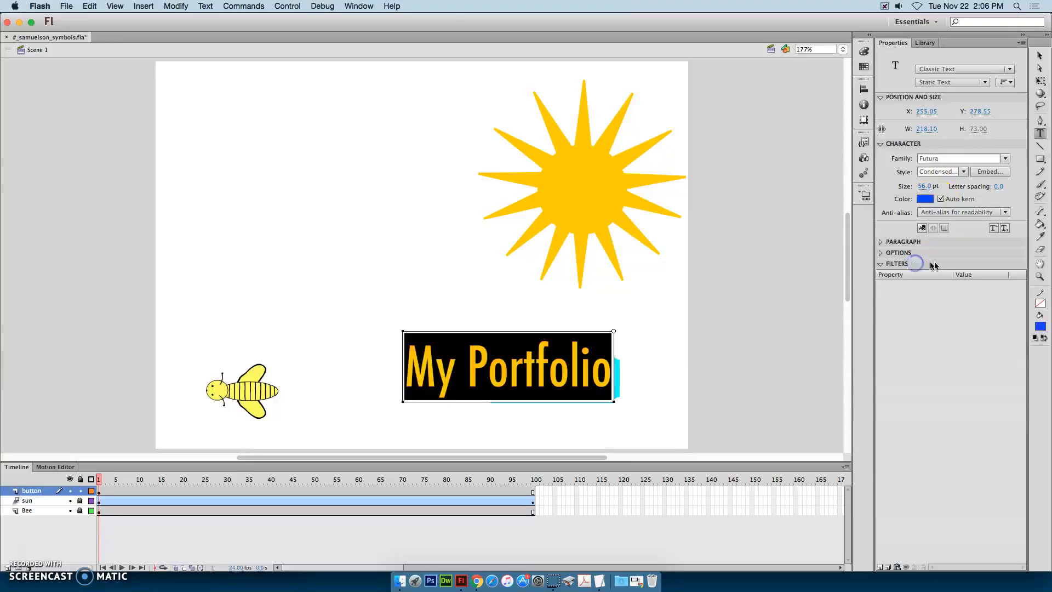
drag(925, 186, 914, 186)
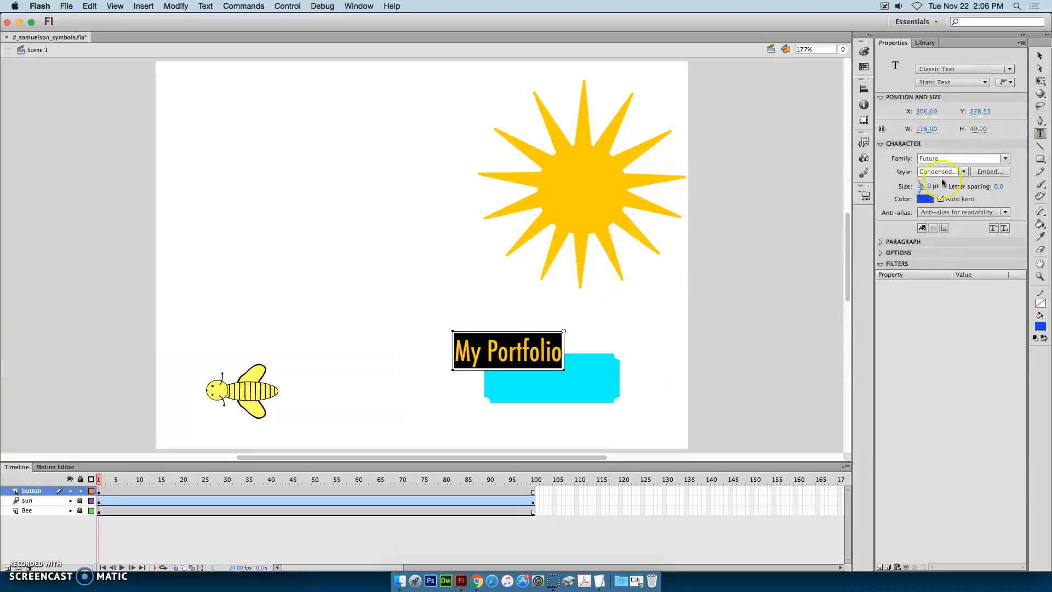
Move the label onto the cyan rectangle and align both objects by their horizontal and vertical centres.
click(1037, 55)
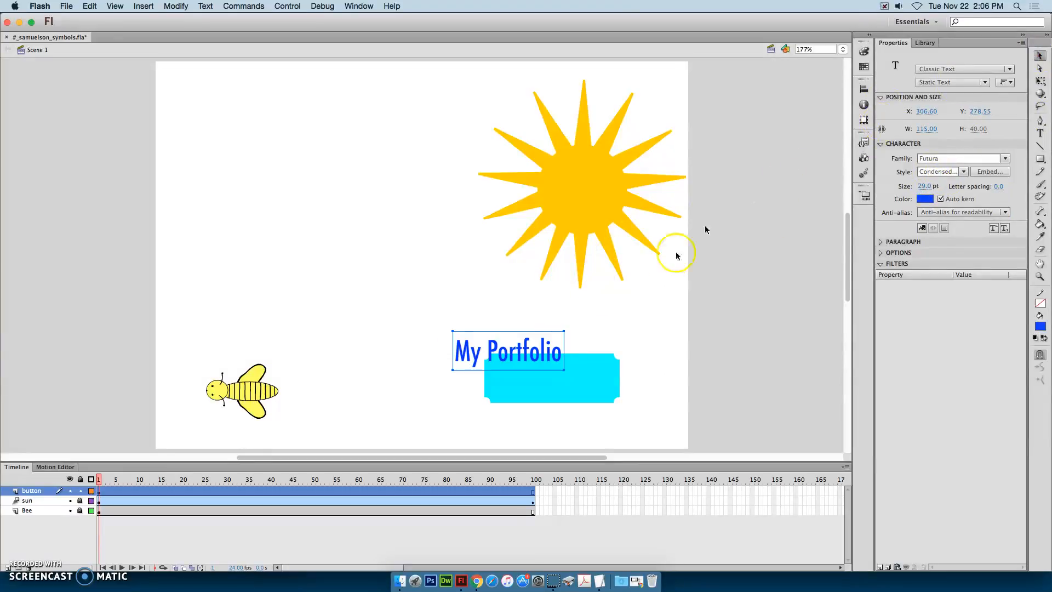
drag(533, 346, 572, 372)
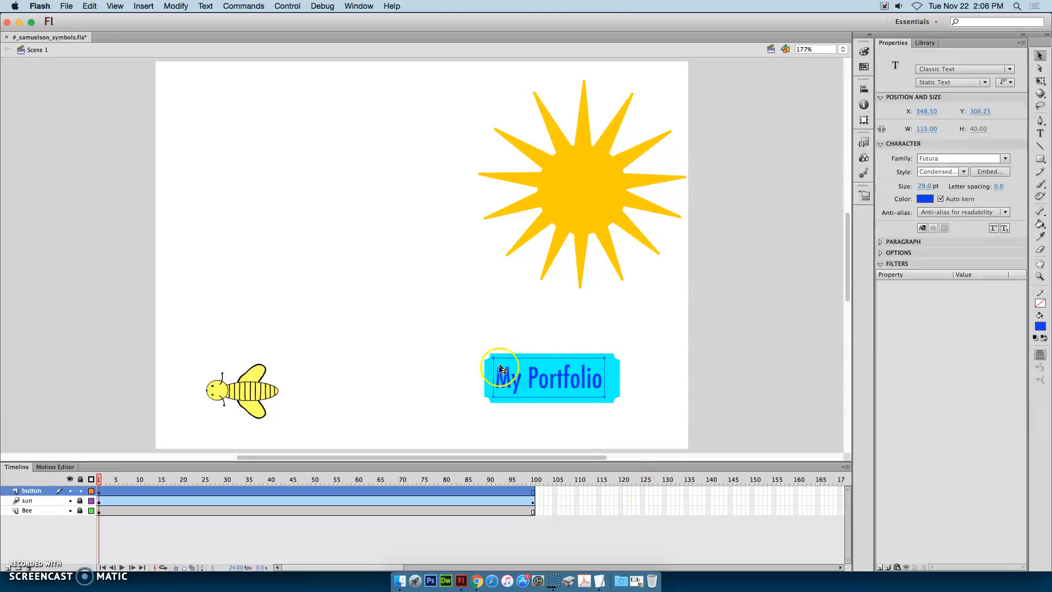
drag(472, 342, 646, 423)
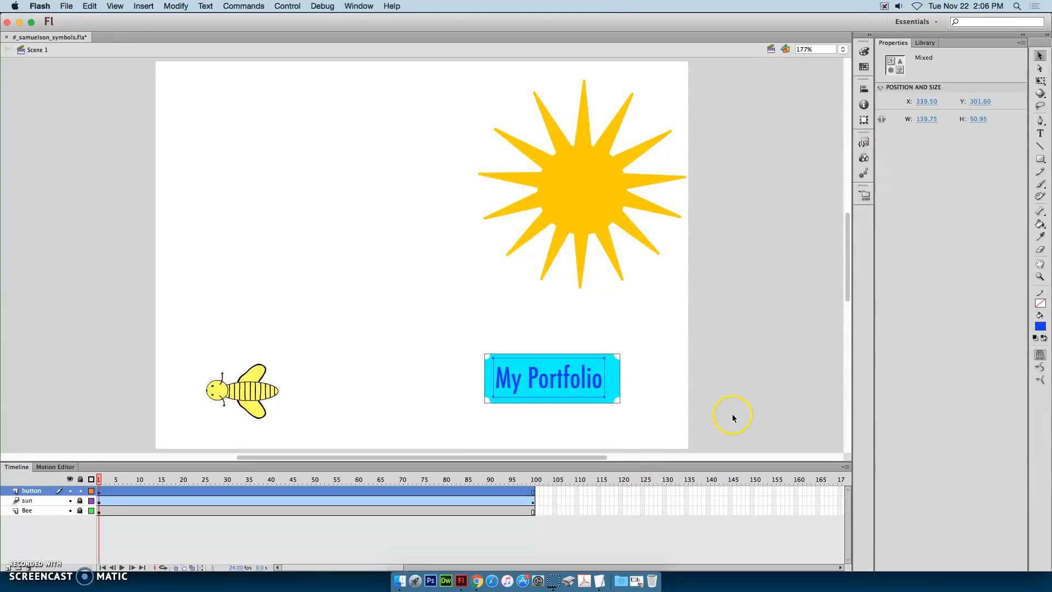
click(866, 90)
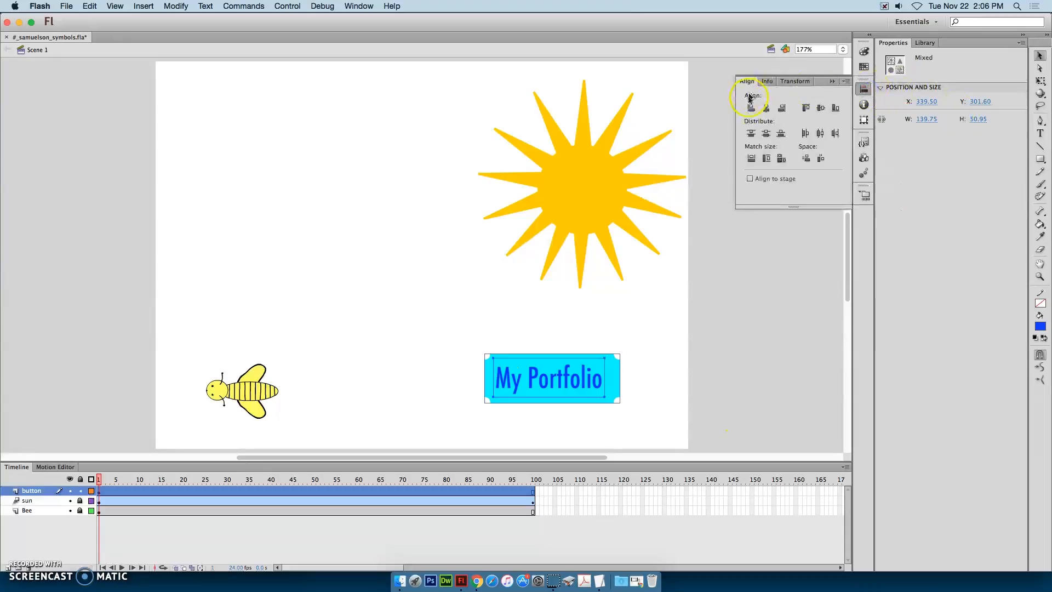
click(767, 110)
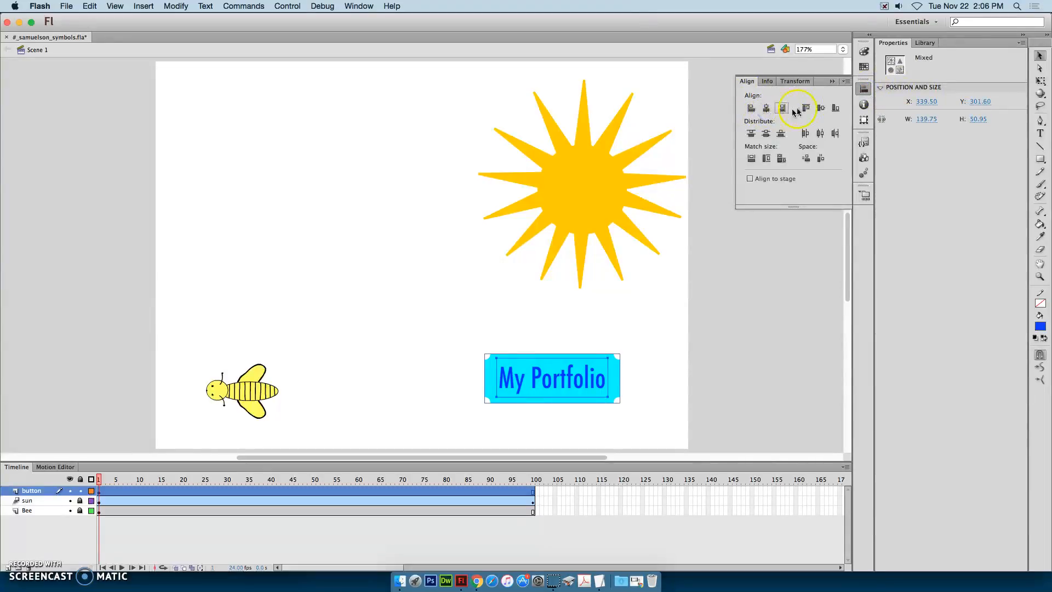
click(820, 108)
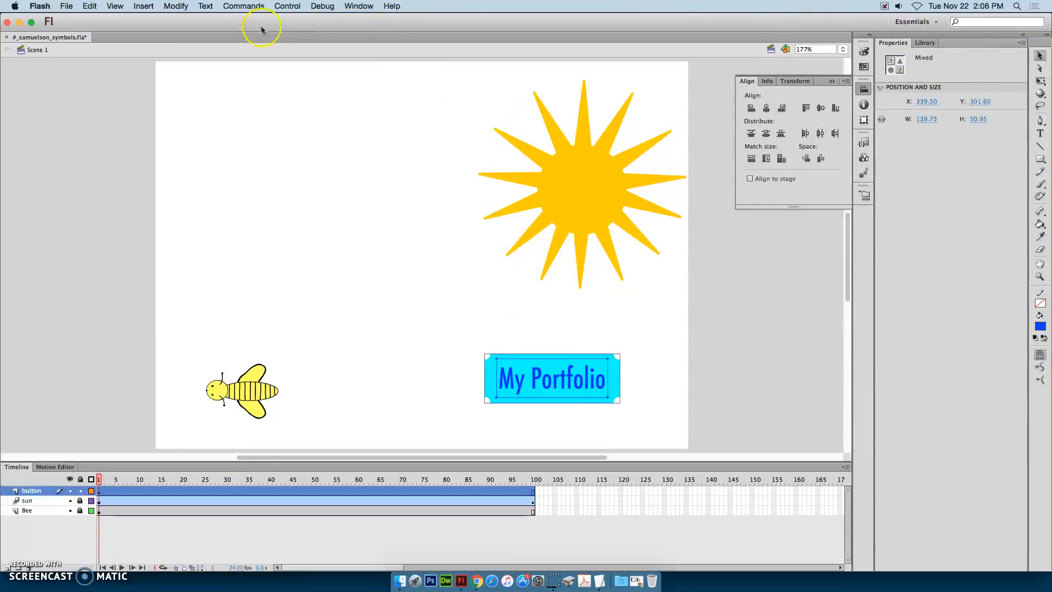
Convert the selected rectangle and label into a Button symbol named "My-Portfolio".
click(176, 7)
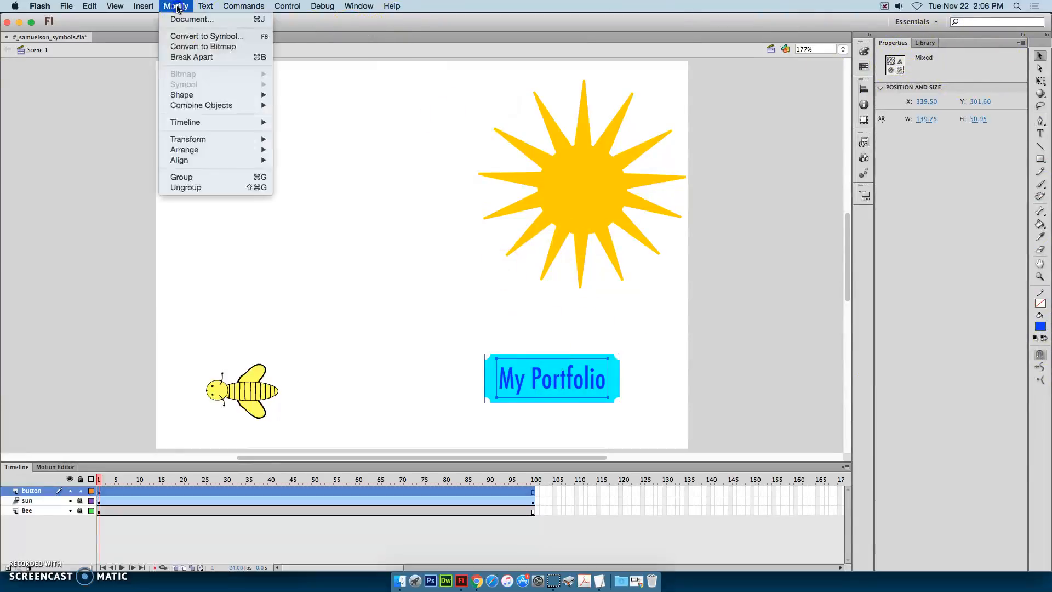
click(211, 34)
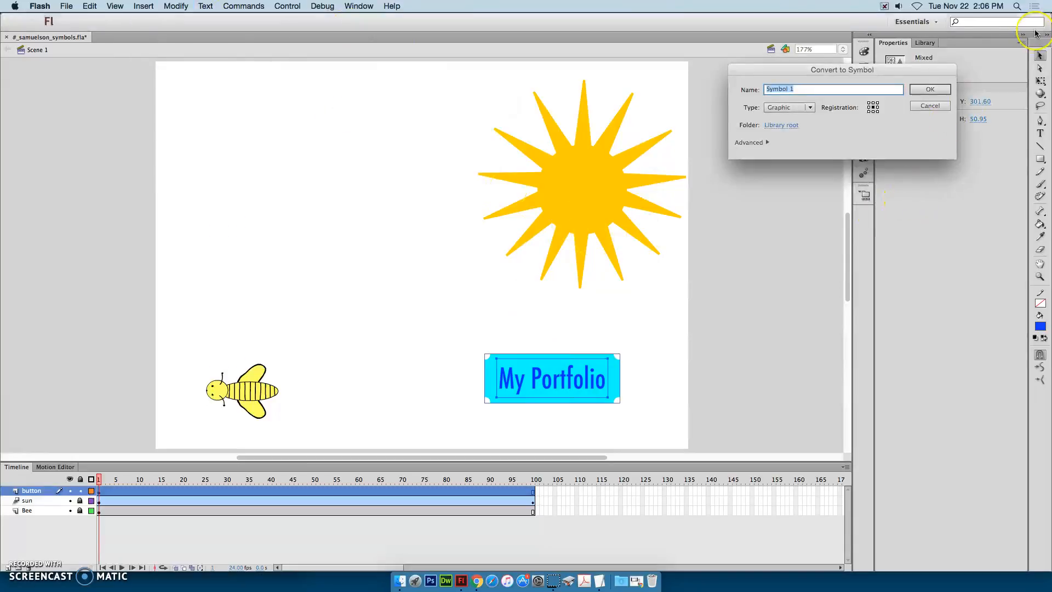
text(M)
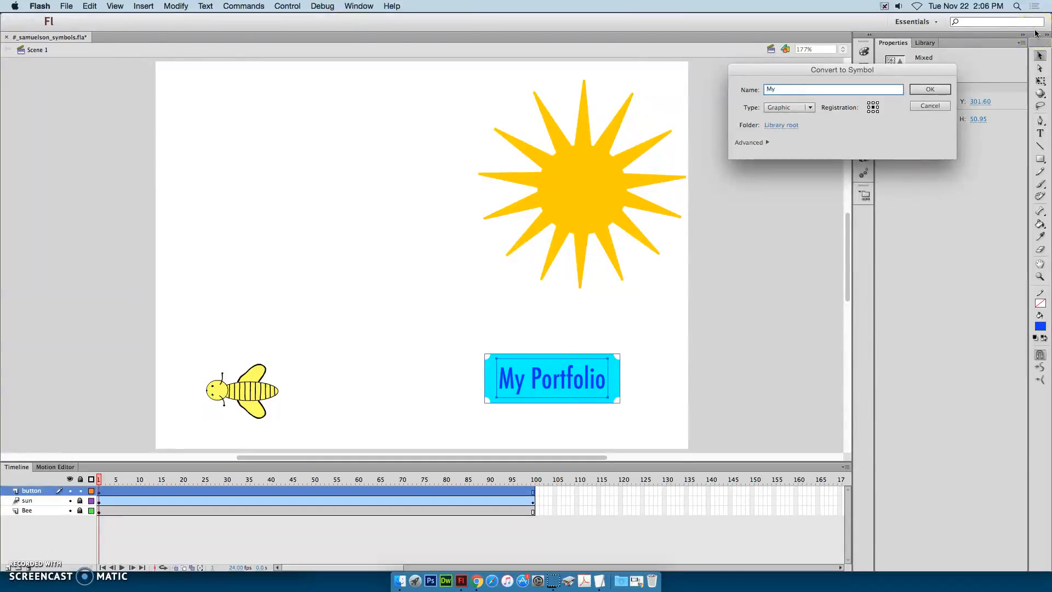
text(y-Portfolio)
click(783, 107)
click(785, 131)
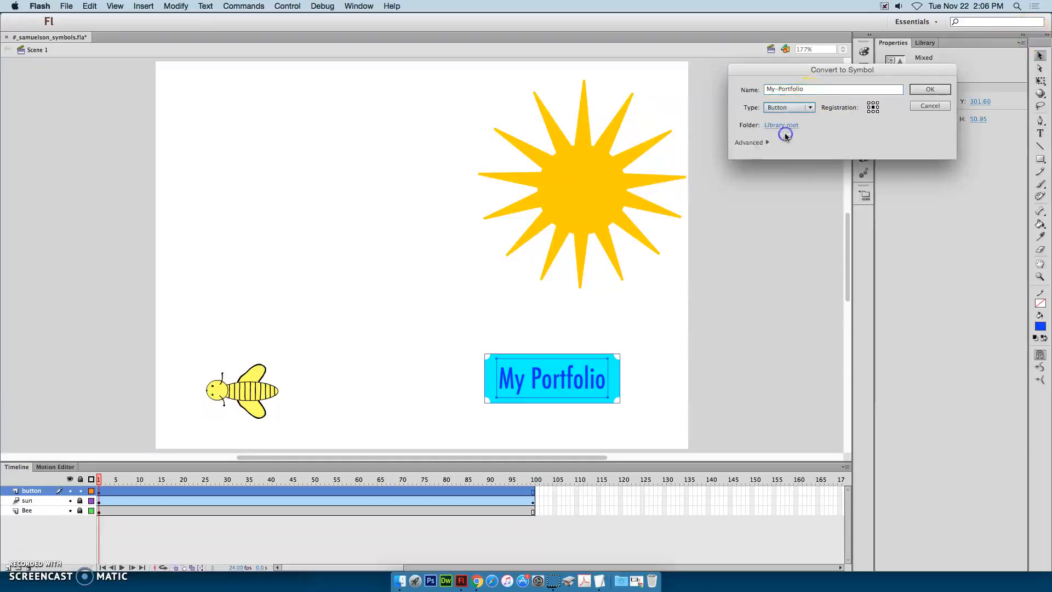
click(930, 89)
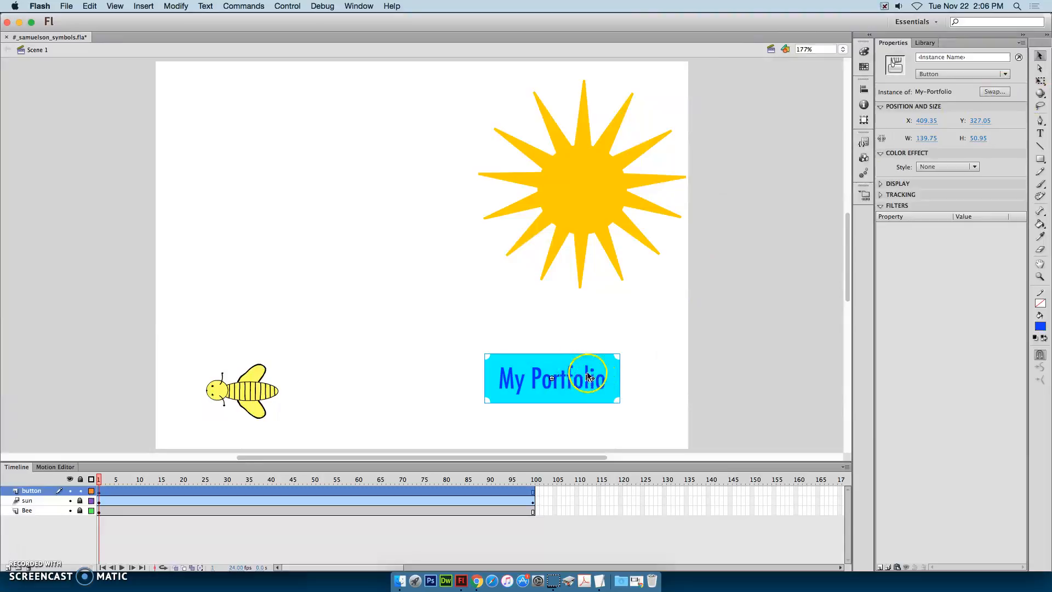
click(636, 389)
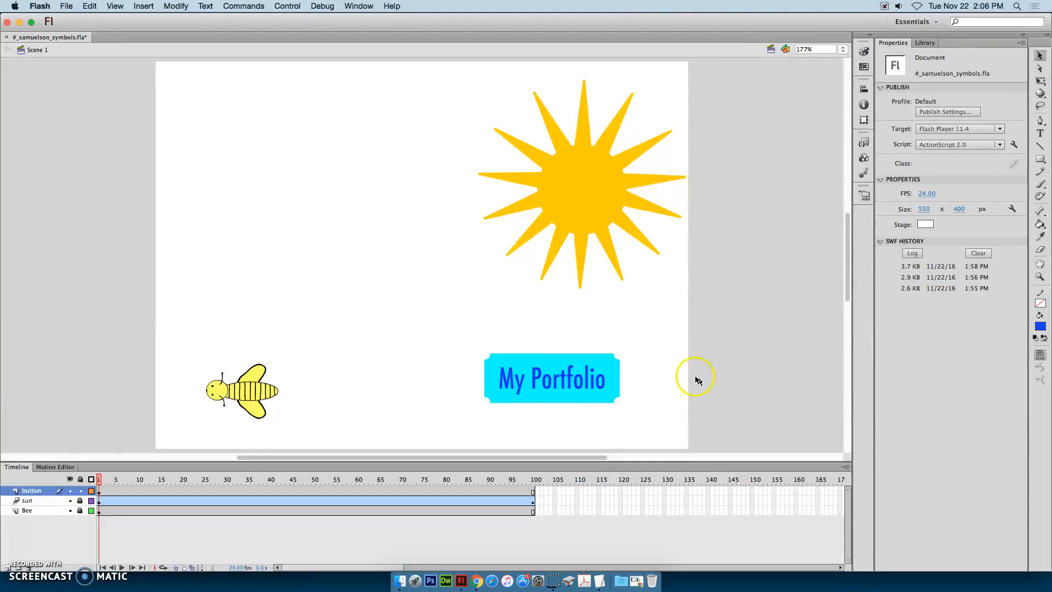
Open the My-Portfolio button symbol for editing and insert a keyframe in its Over state.
double_click(584, 382)
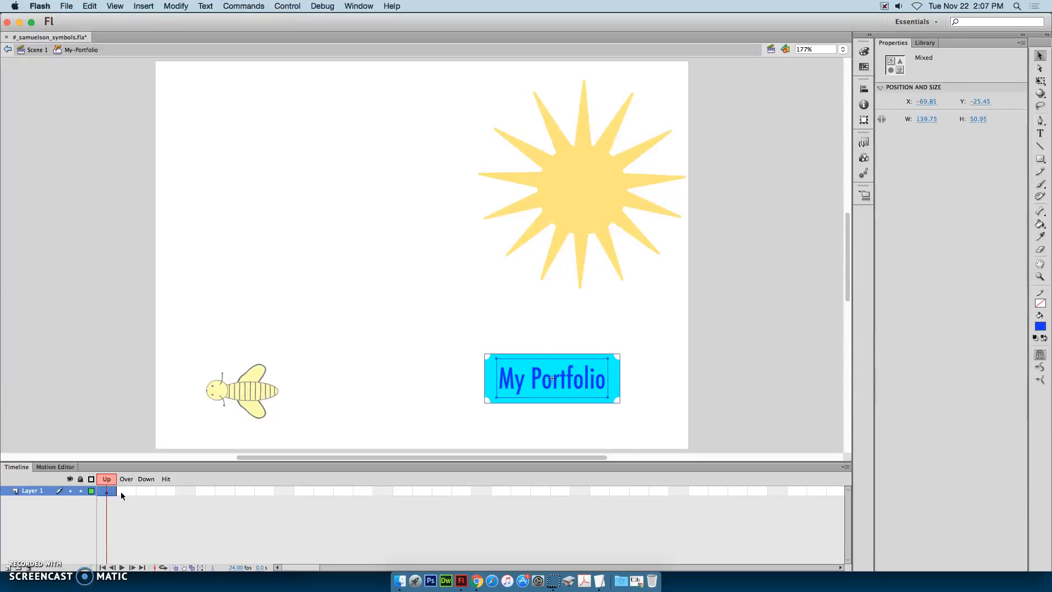
click(44, 495)
click(126, 491)
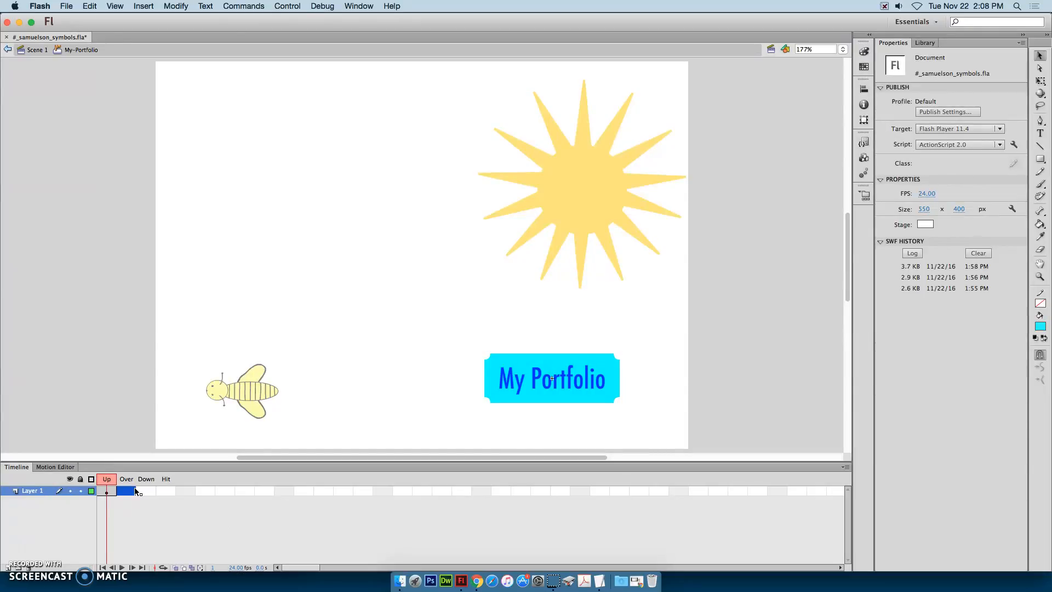
key(F6)
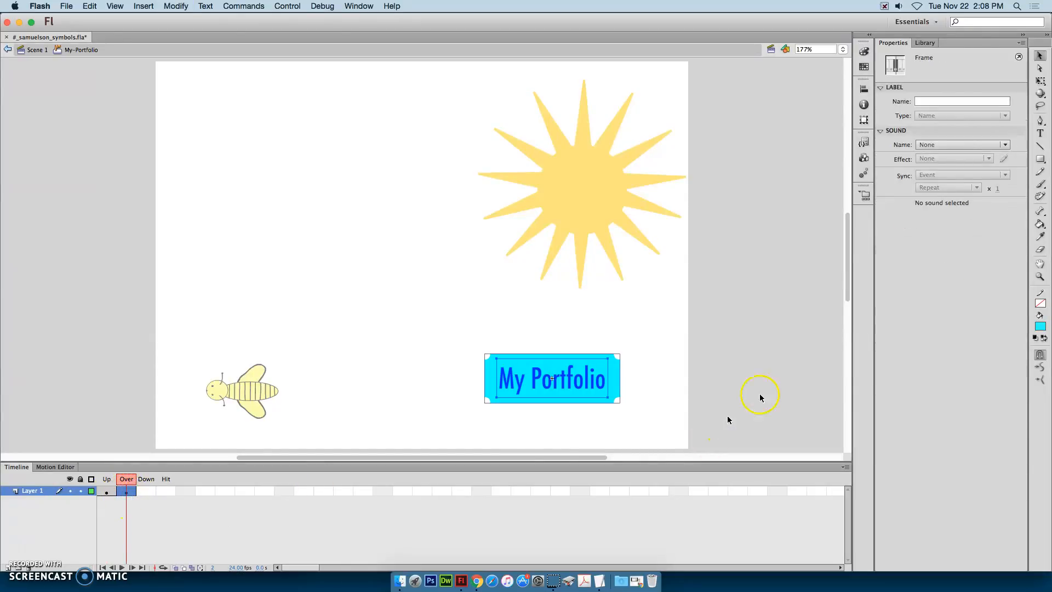
Give the cyan rectangle in the button's Over state a black stroke.
click(720, 355)
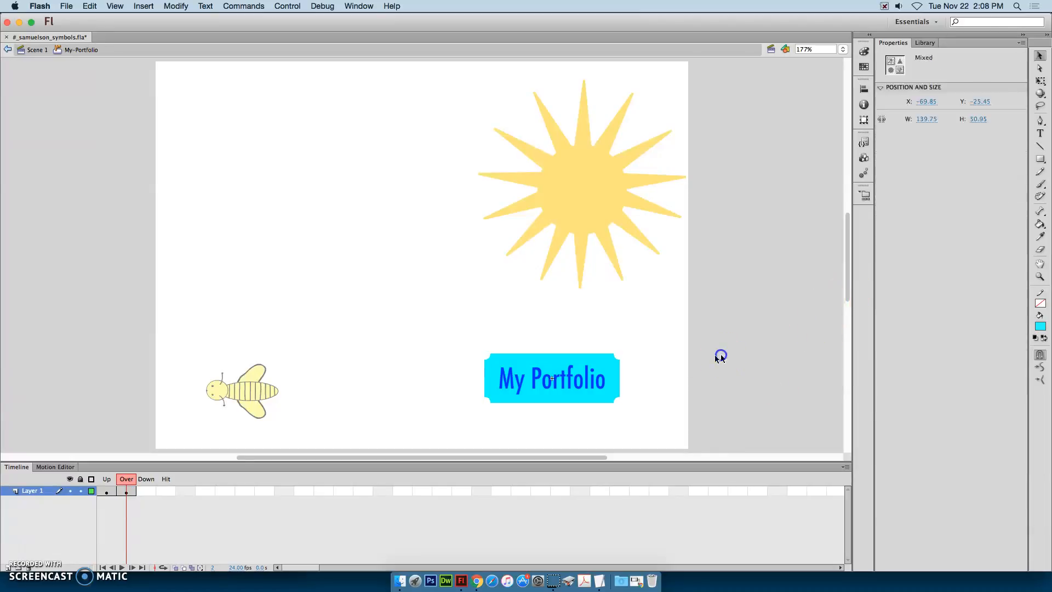
click(614, 367)
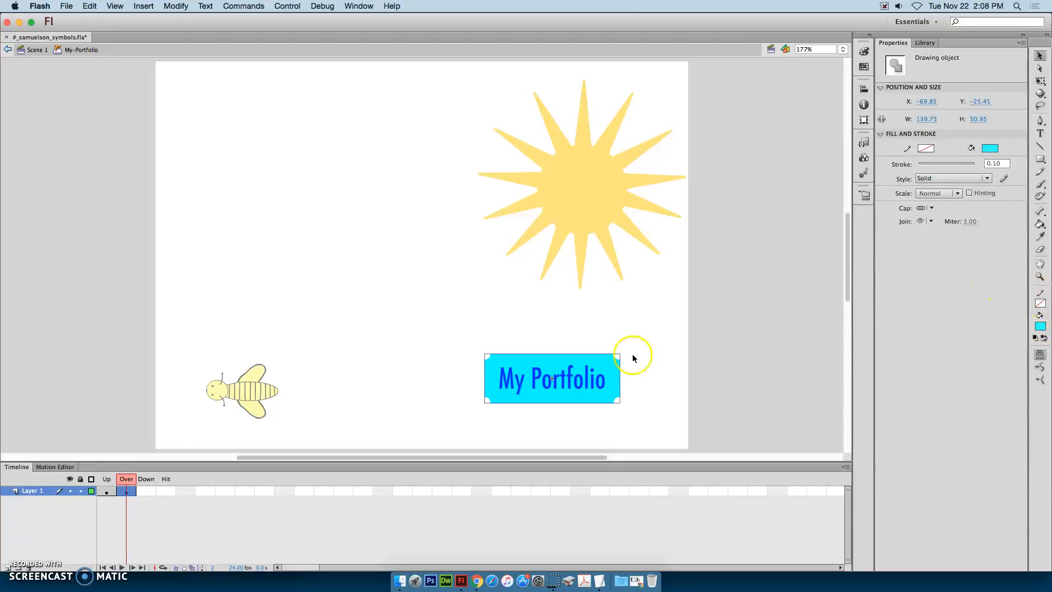
click(1041, 304)
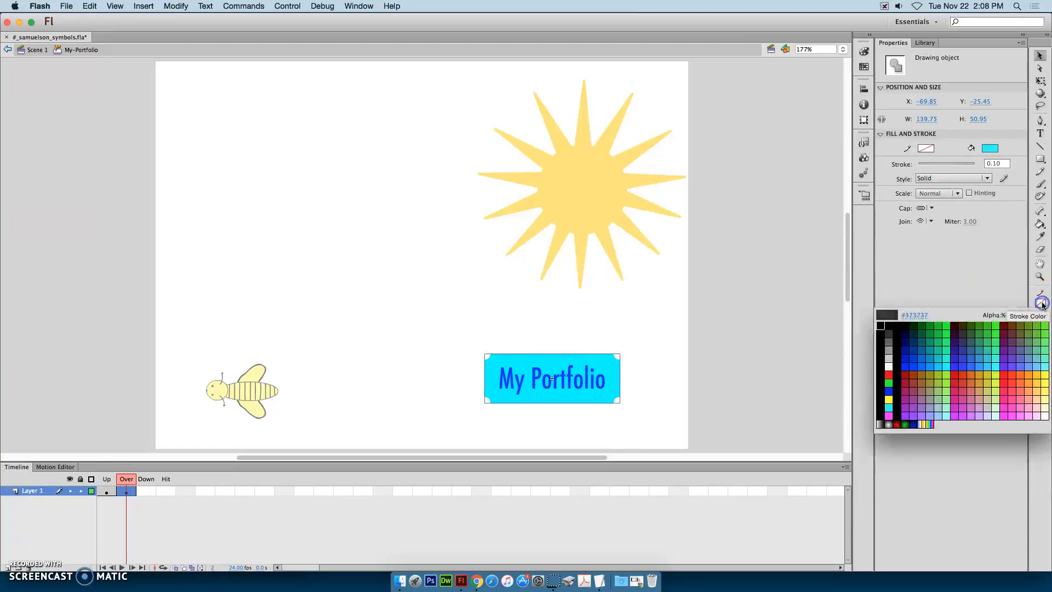
click(885, 325)
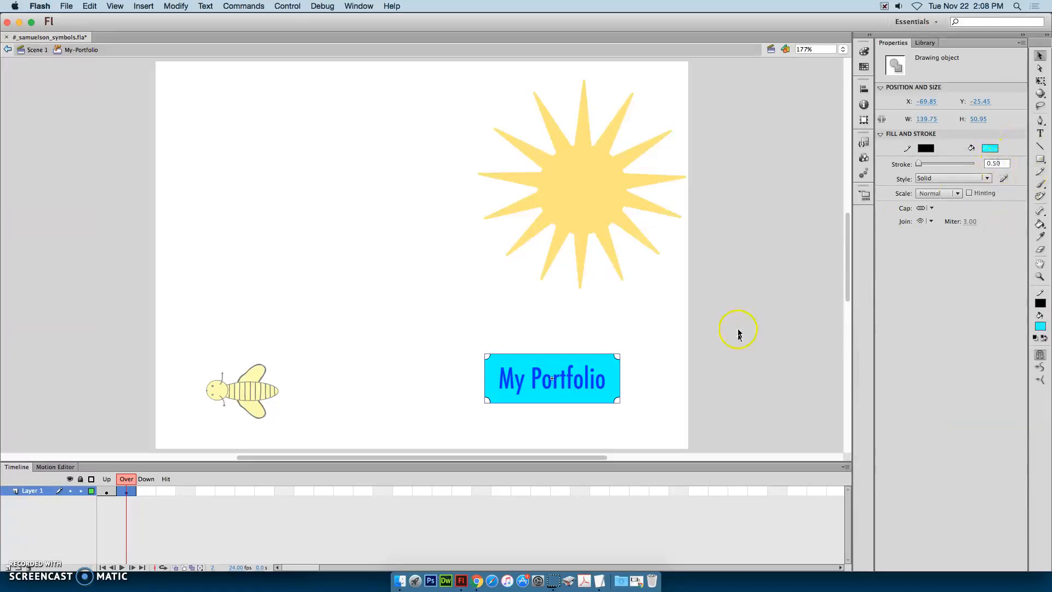
click(723, 346)
Try a Bevel filter on the "My Portfolio" label in the Over state, and remove the filter again.
click(548, 383)
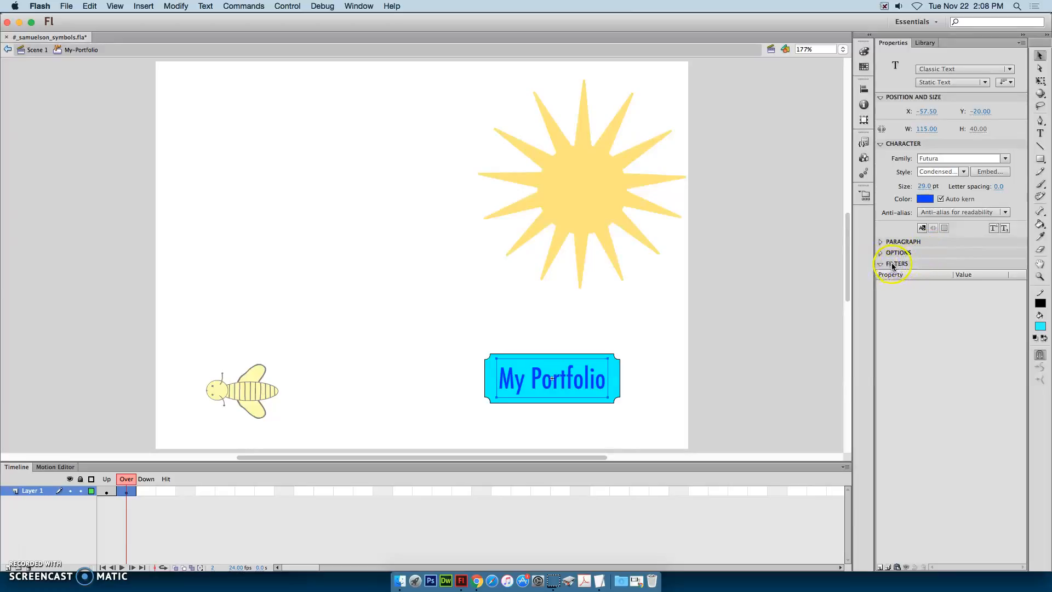
click(888, 569)
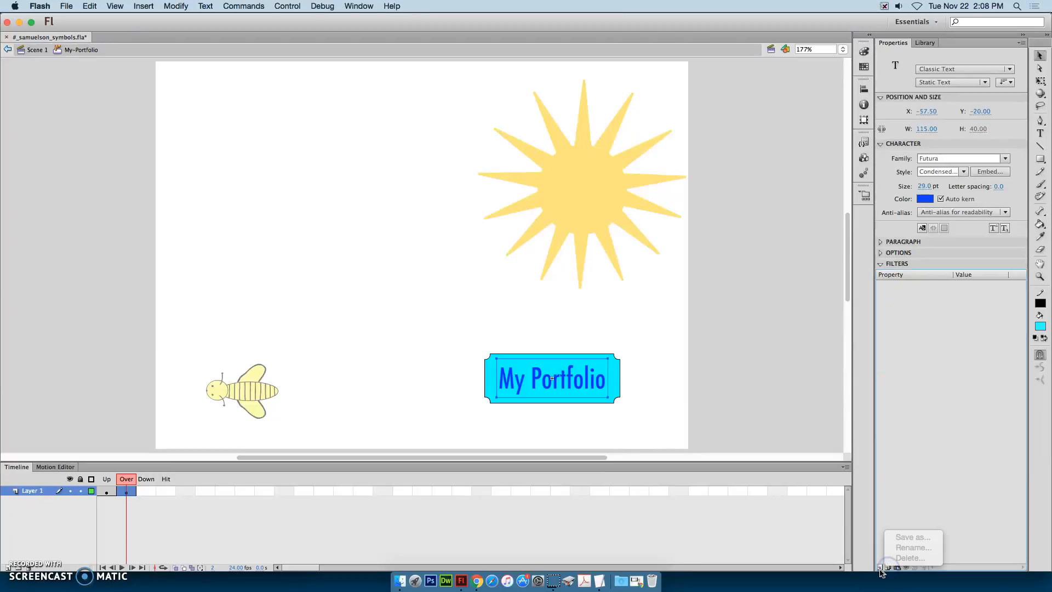
click(880, 571)
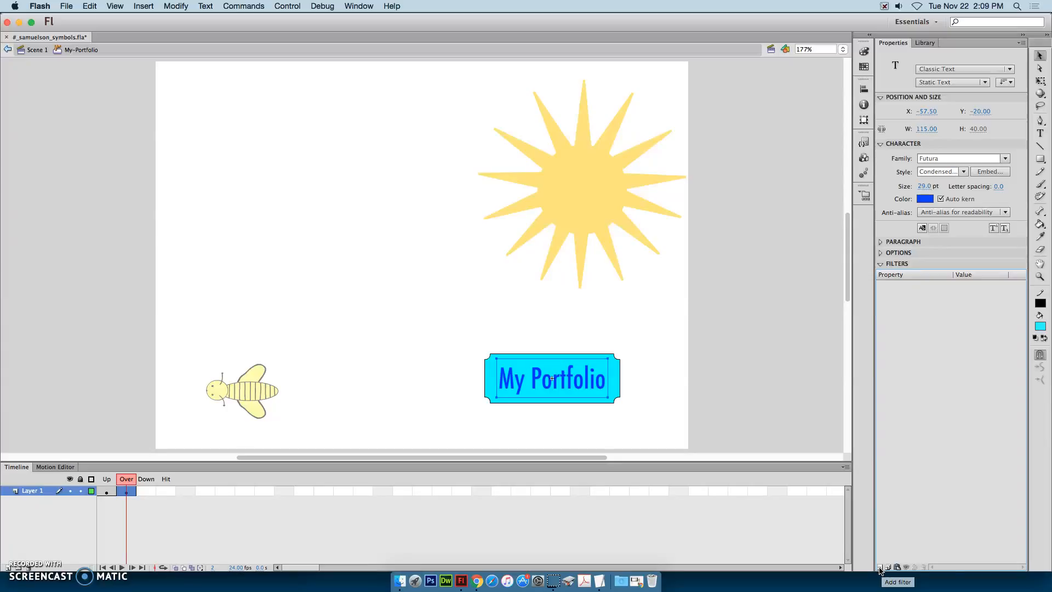
click(879, 569)
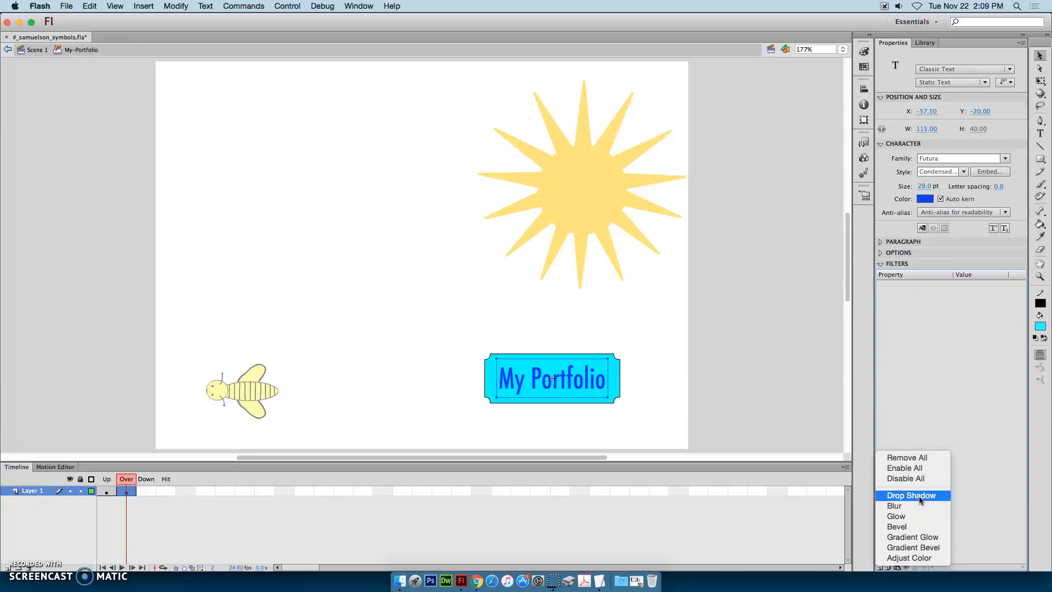
click(917, 529)
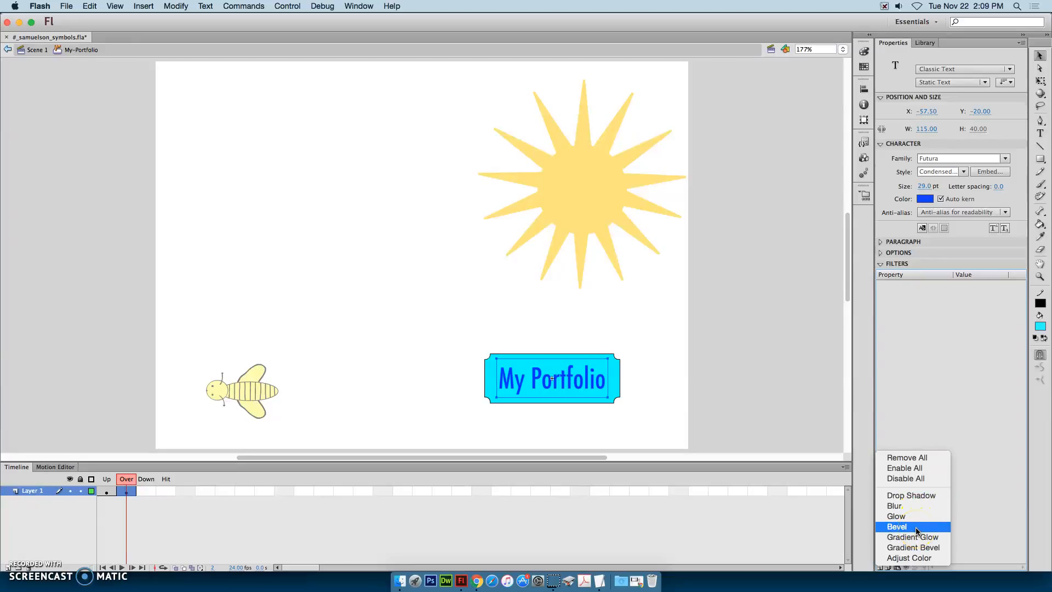
click(917, 527)
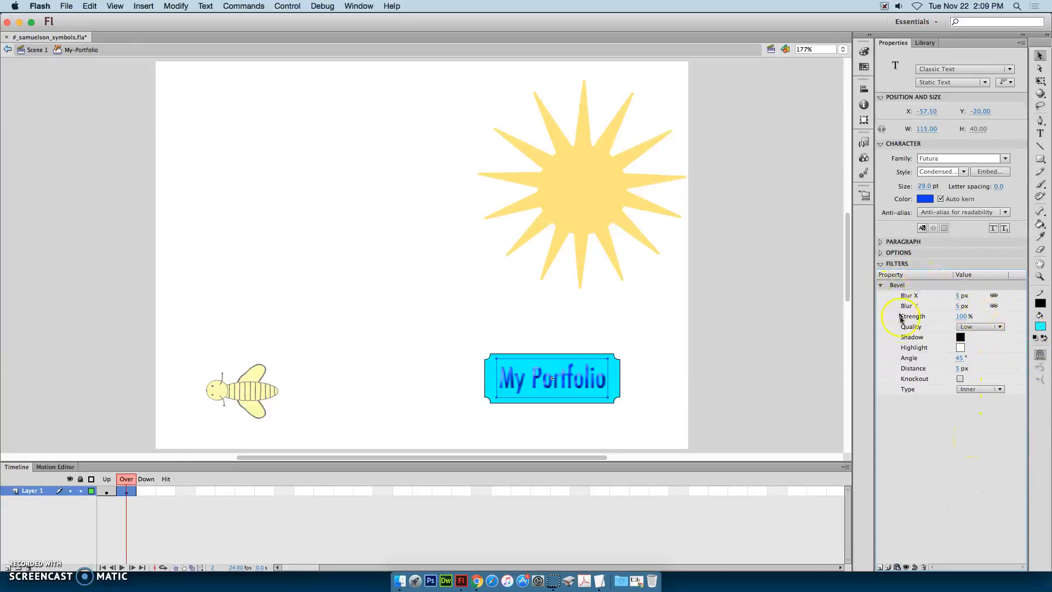
click(923, 568)
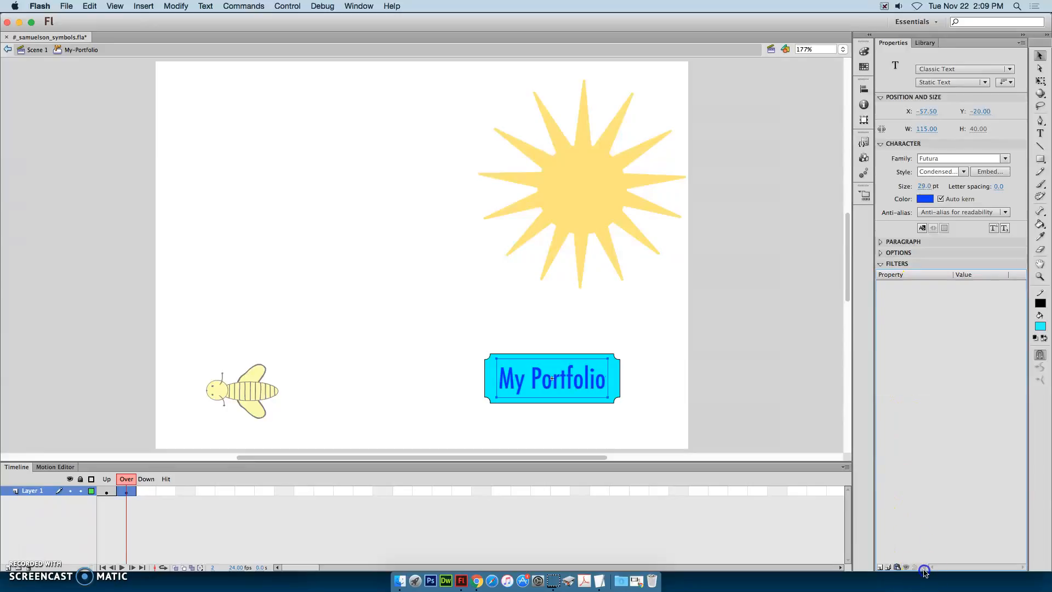
Try a Gradient Bevel filter on the label, look at its gradient setting, and remove the filter again.
click(880, 567)
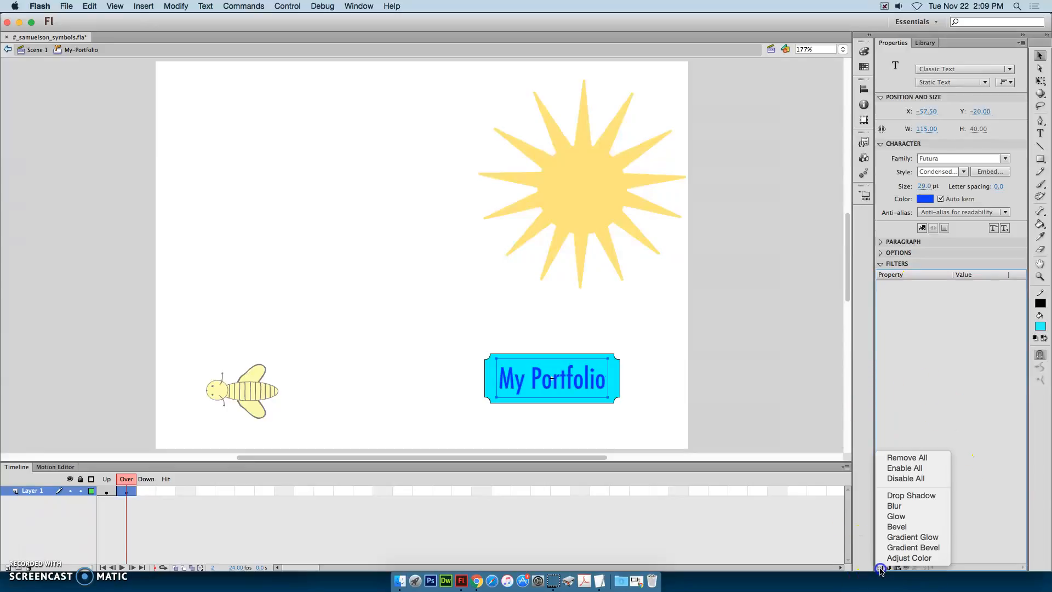
click(914, 547)
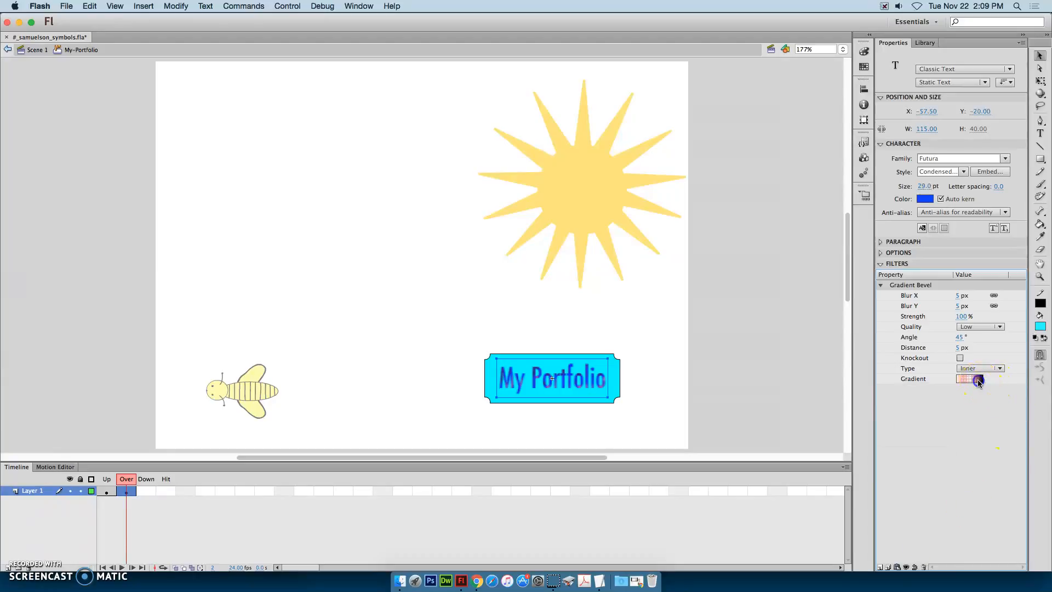
click(979, 382)
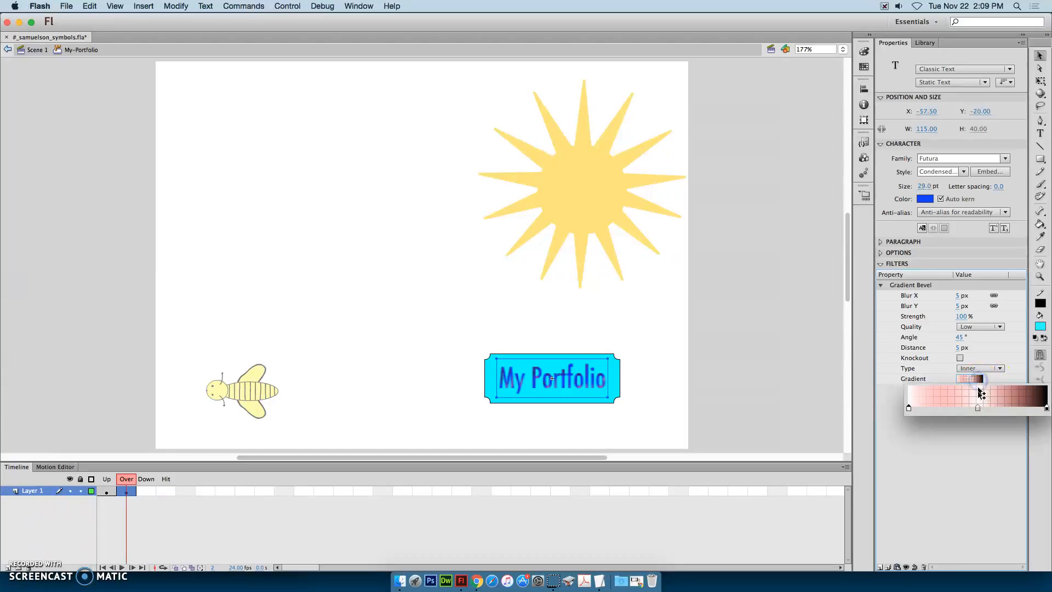
click(970, 434)
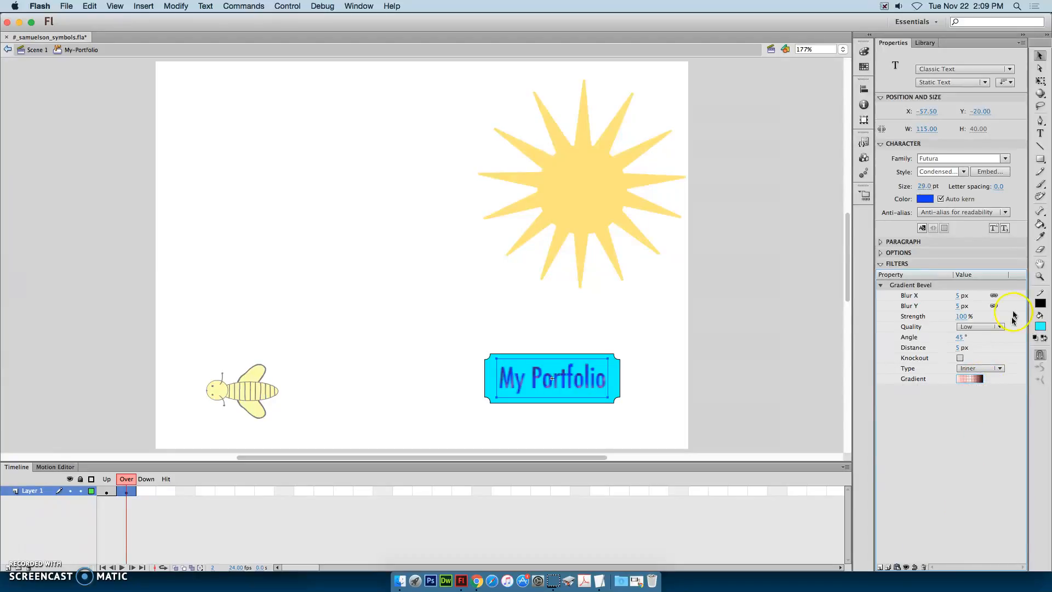
click(923, 567)
Add a Drop Shadow filter to the Over state's label and set its strength to 52%.
click(880, 568)
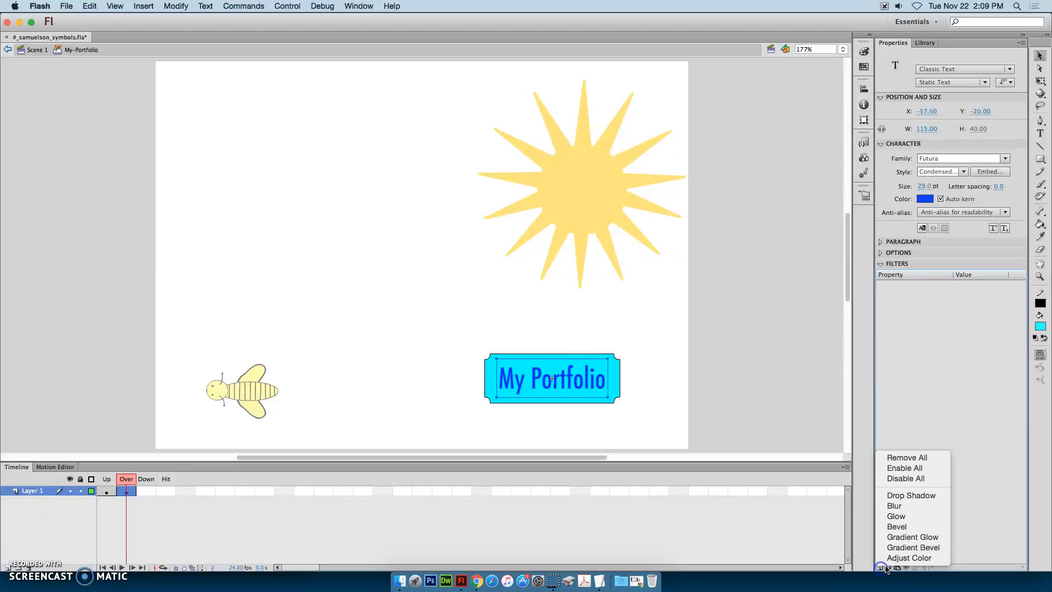
click(920, 496)
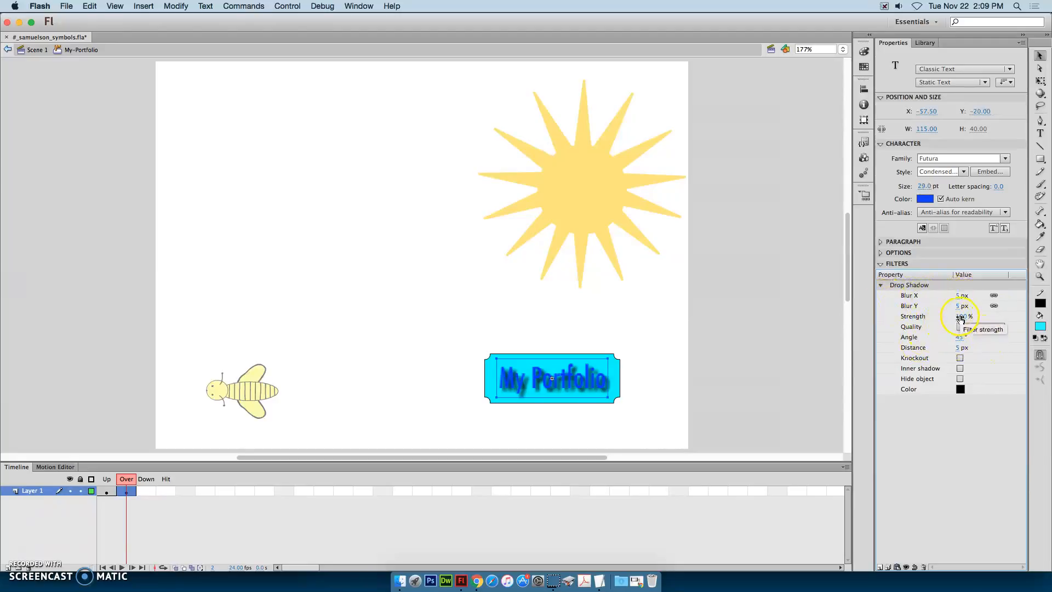
drag(960, 317, 942, 317)
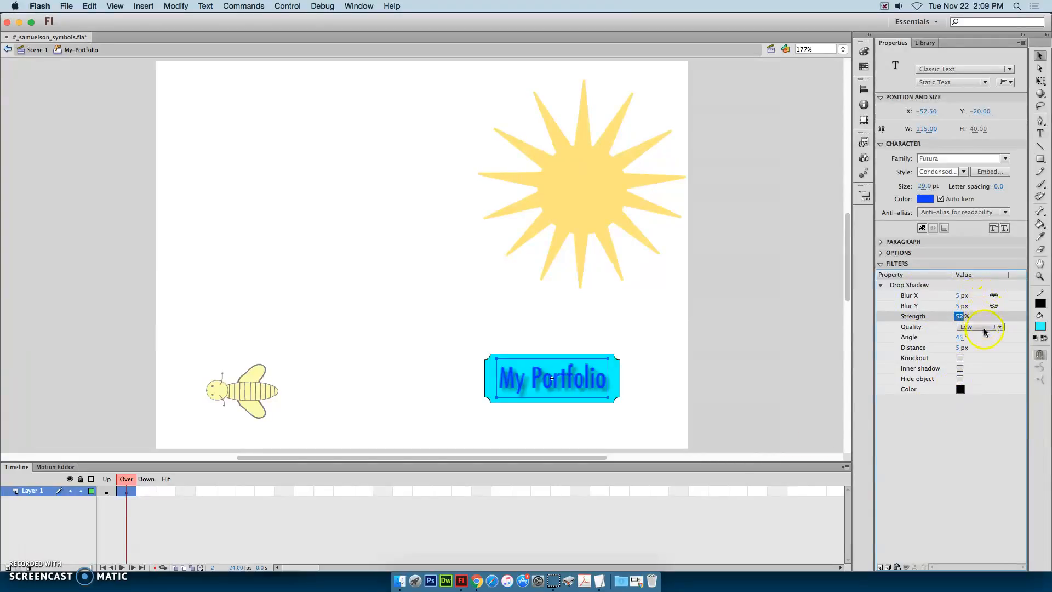
click(223, 509)
Insert a keyframe in the button's Down state.
click(146, 491)
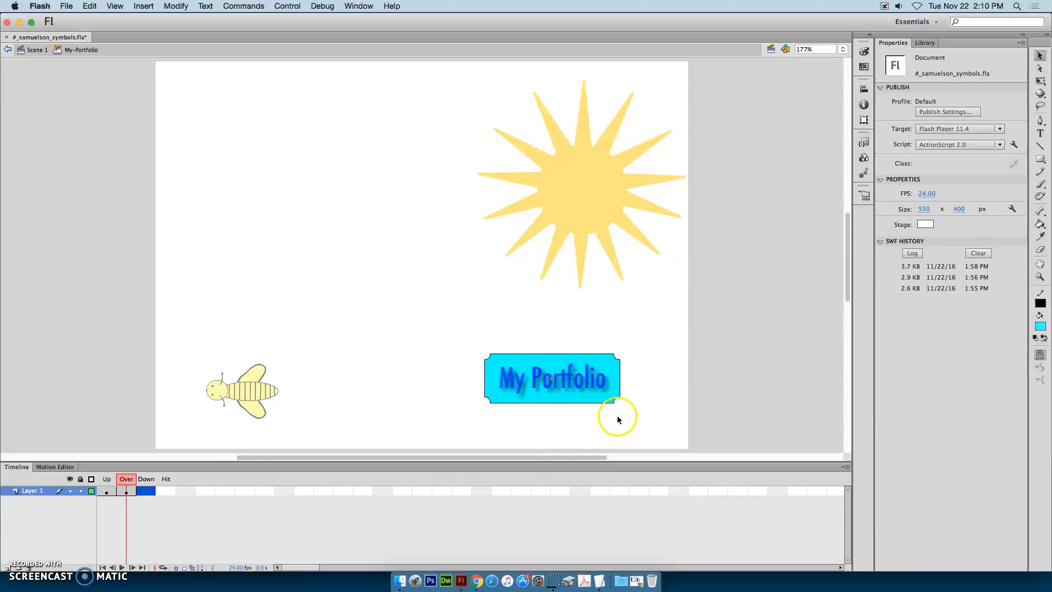
click(608, 395)
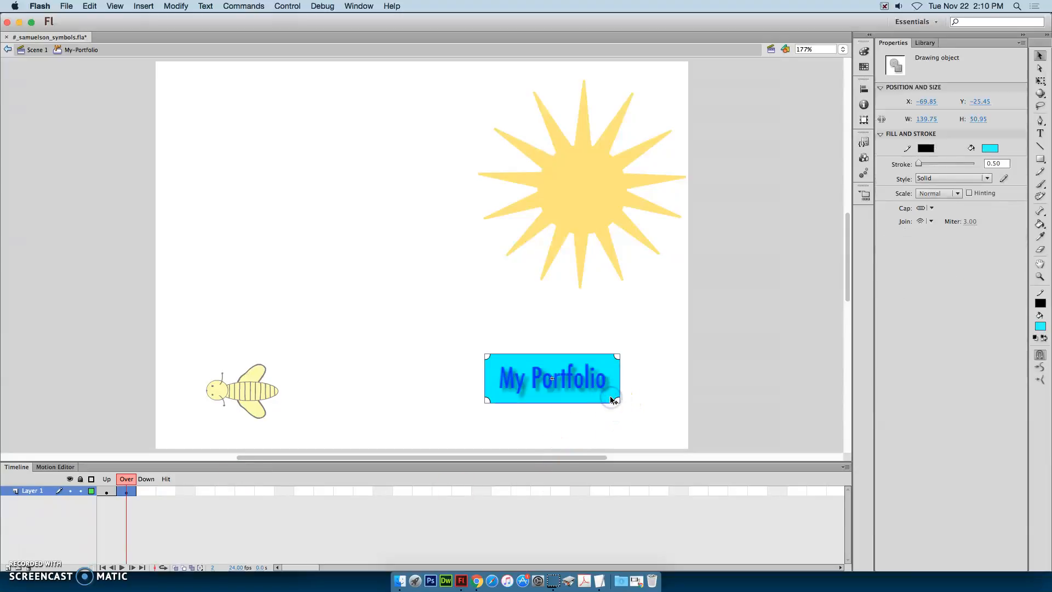
click(147, 492)
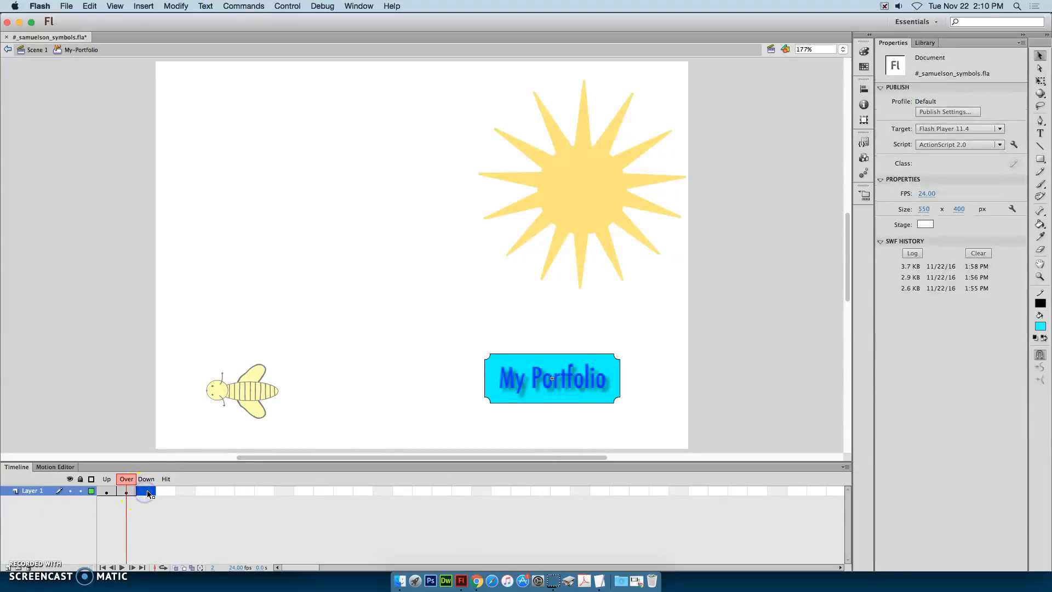
key(F6)
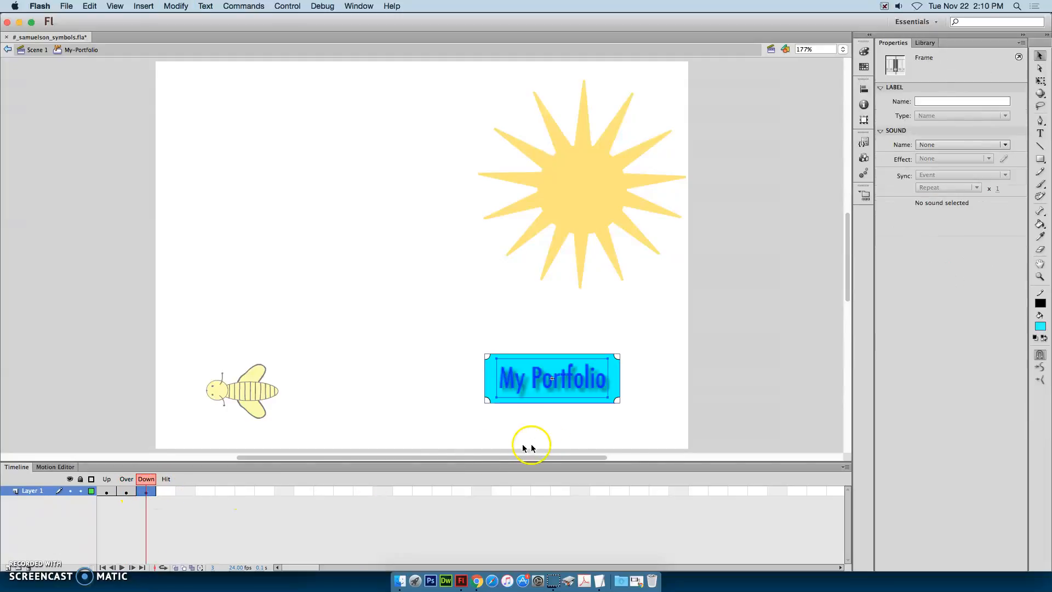
Change the rectangle's fill colour in the Down state to blue (#0000FF).
click(672, 399)
click(612, 360)
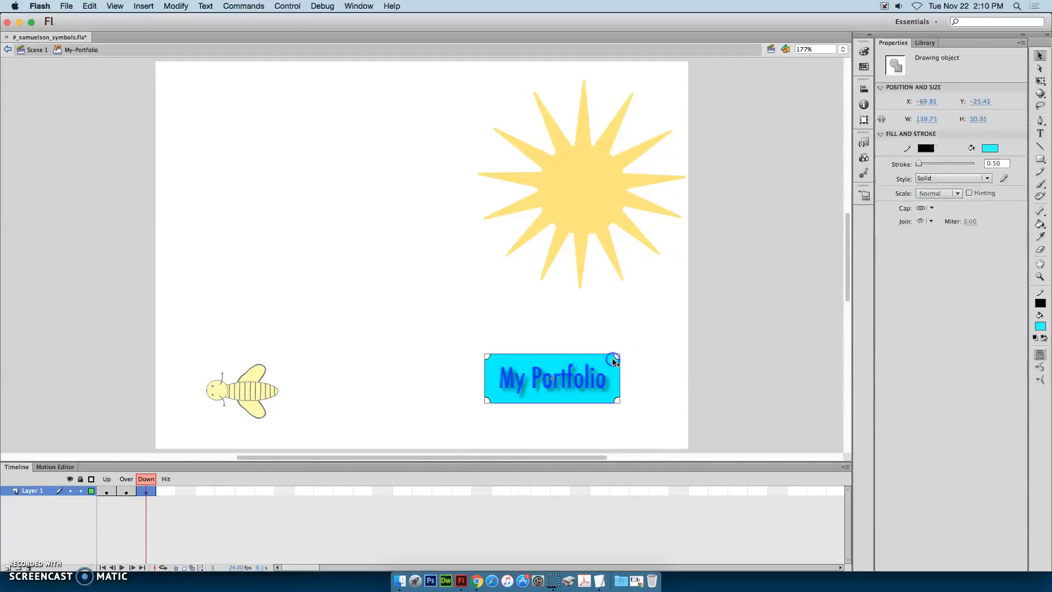
click(1040, 326)
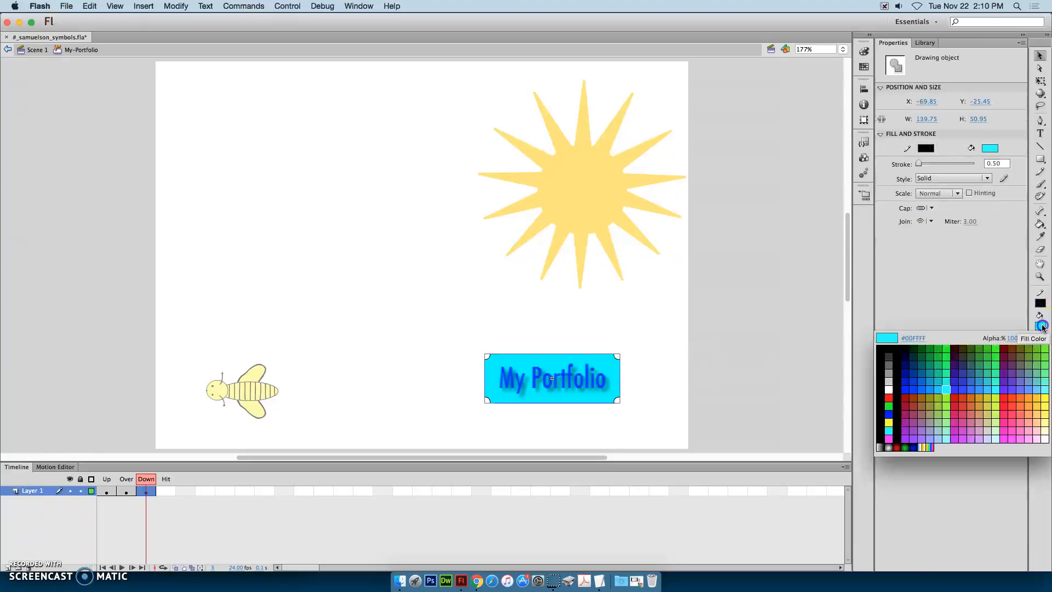
click(907, 390)
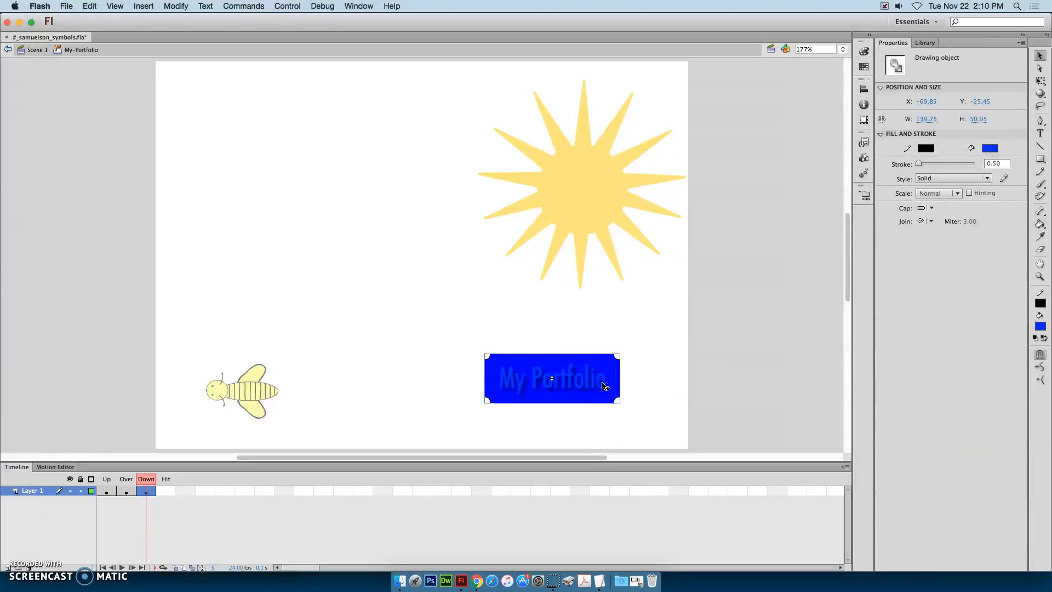
Recolour the "My Portfolio" label in the Down state to cyan and deselect it.
click(604, 386)
click(1012, 311)
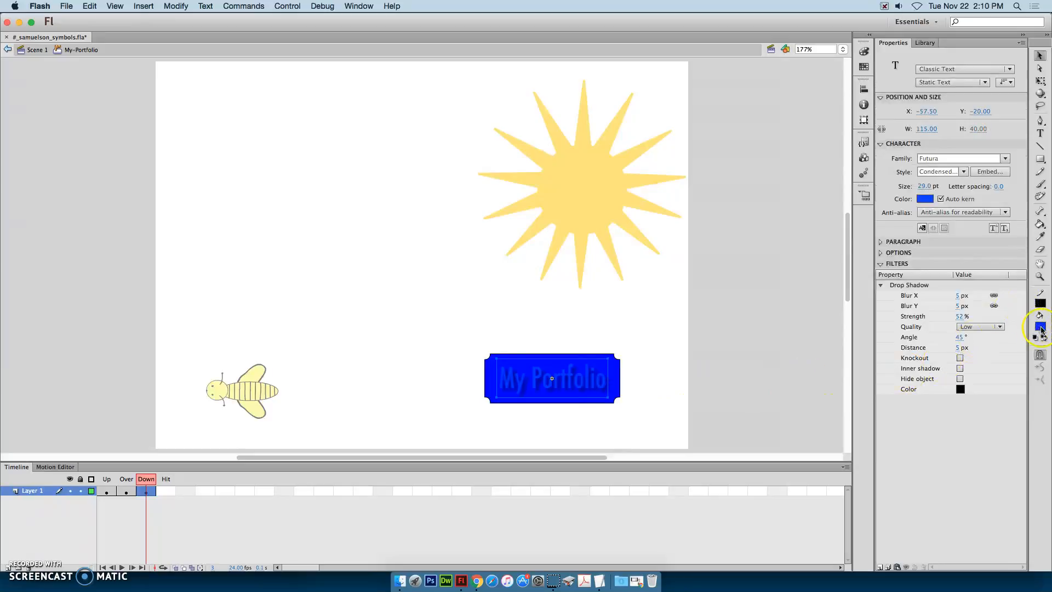
click(1040, 327)
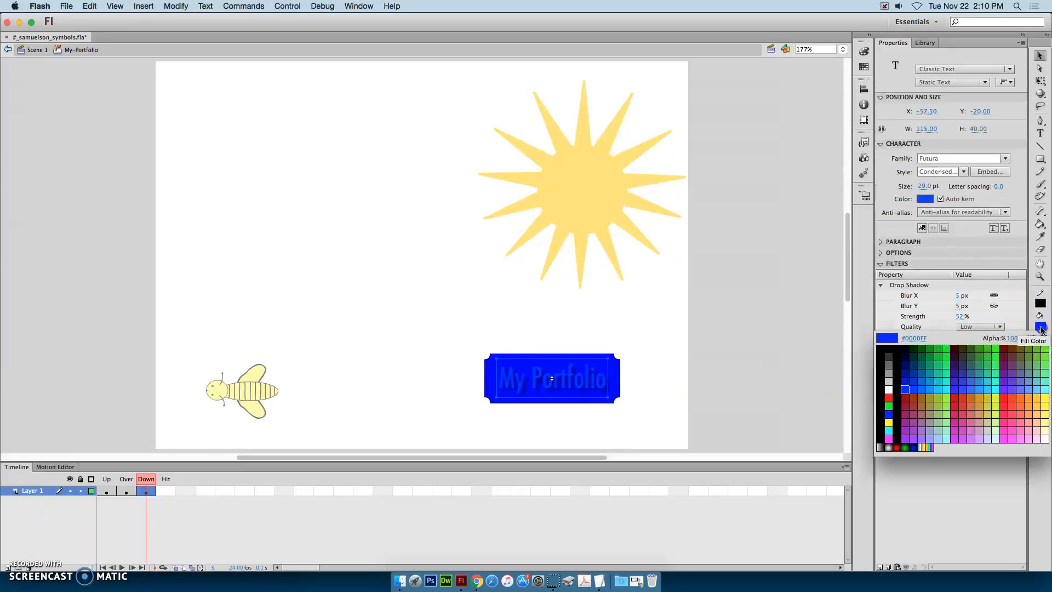
click(953, 386)
click(713, 424)
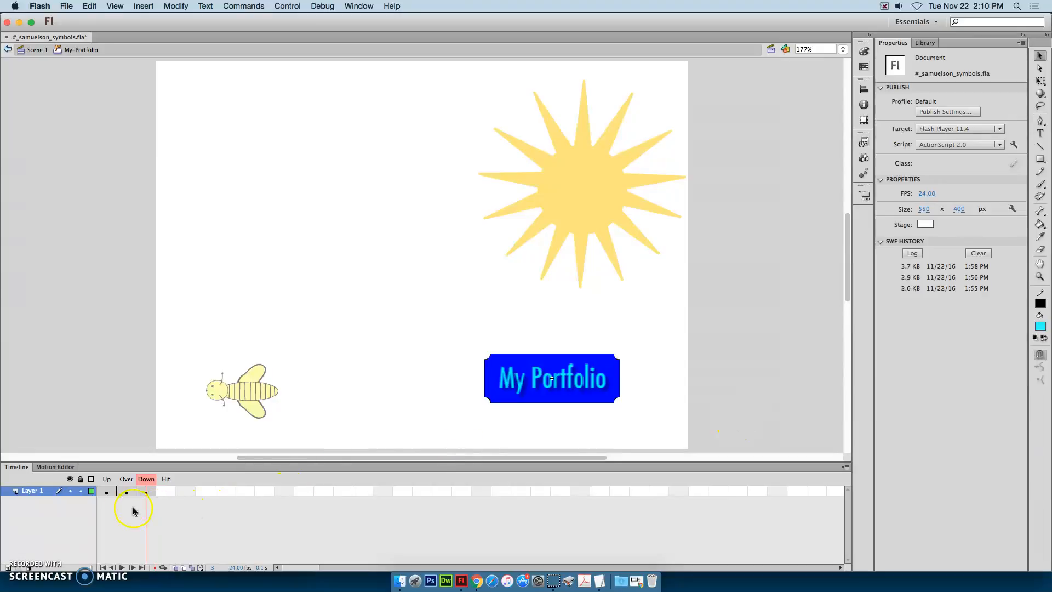
Review the button's Up, Over and Down states, and insert a keyframe in the Hit state.
click(105, 492)
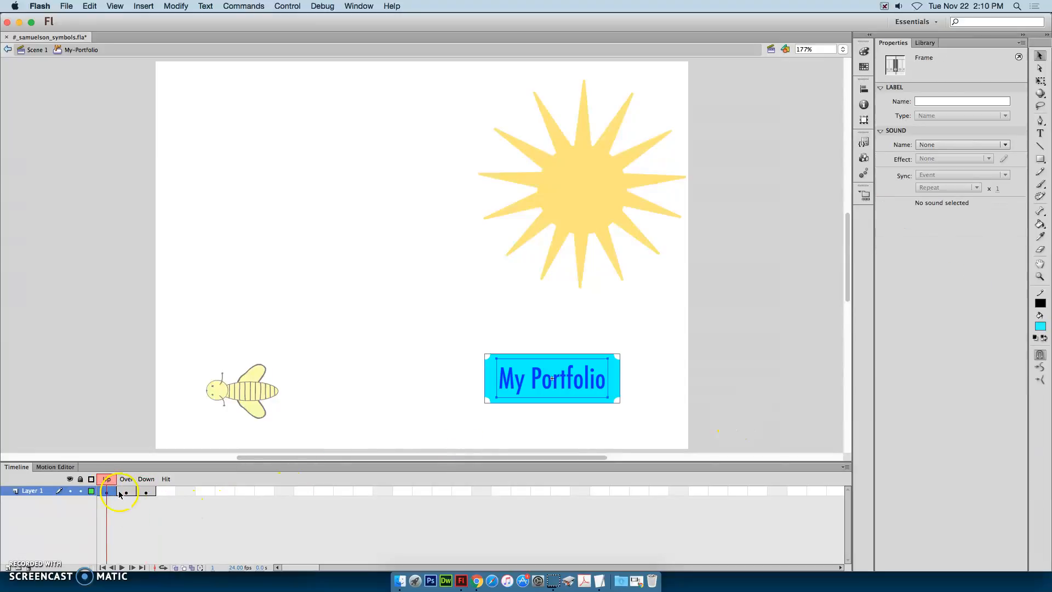
click(125, 492)
click(147, 493)
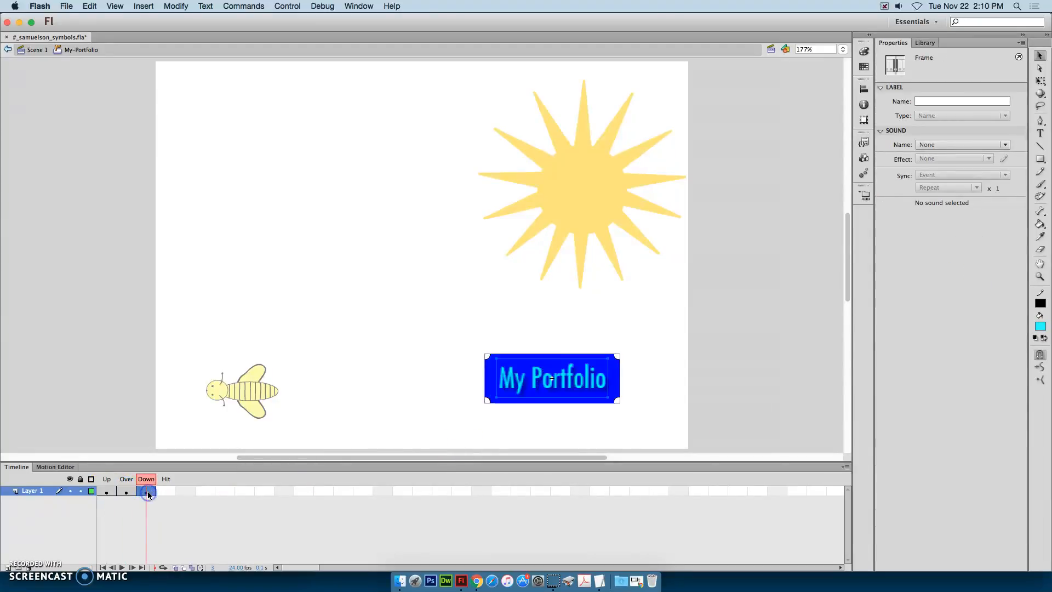
click(164, 492)
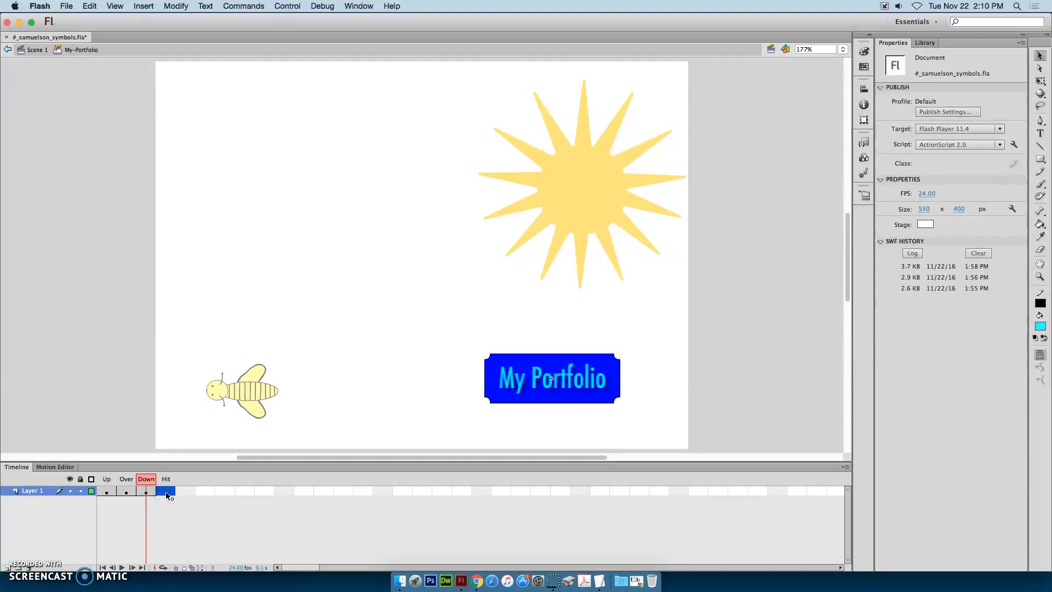
key(F6)
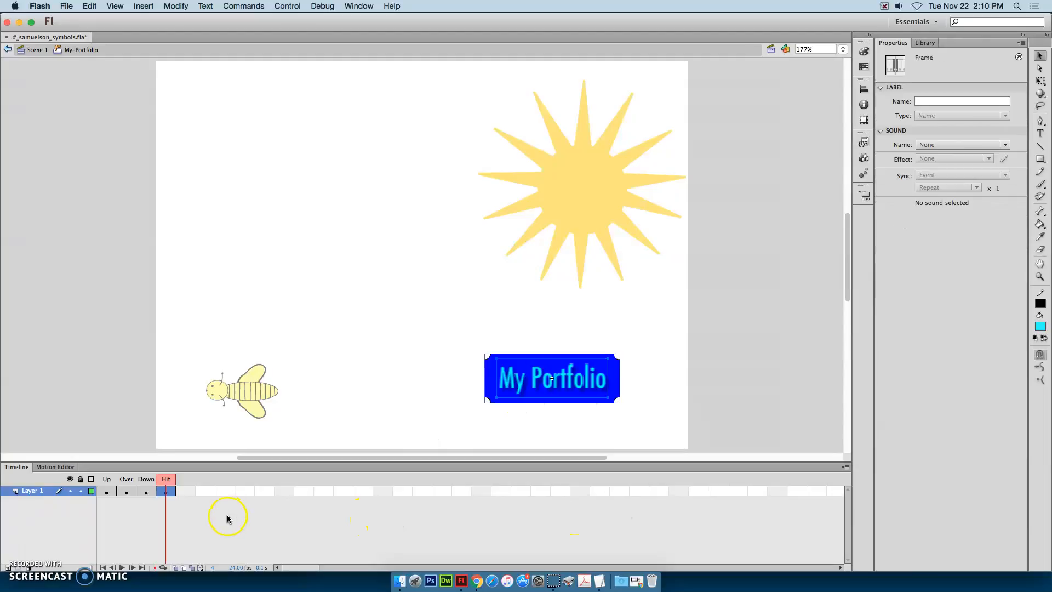
Draw a rectangle about 140 by 44 px over the button in the Hit state to define its clickable area.
click(169, 497)
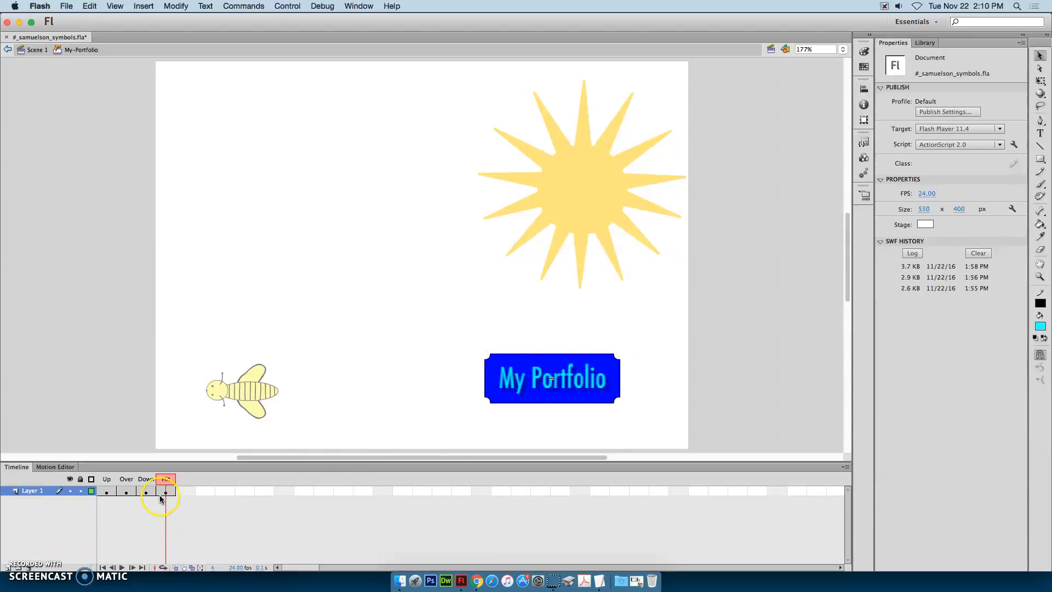
click(1044, 158)
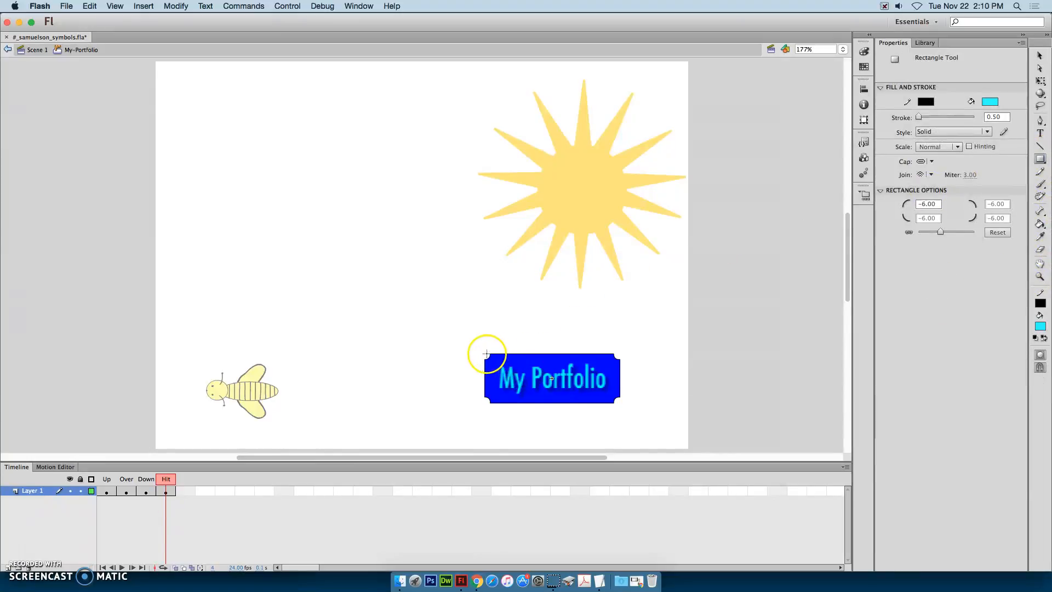
mouse_move(486, 354)
mouse_down()
mouse_move(570, 399)
mouse_move(621, 401)
mouse_up()
click(576, 366)
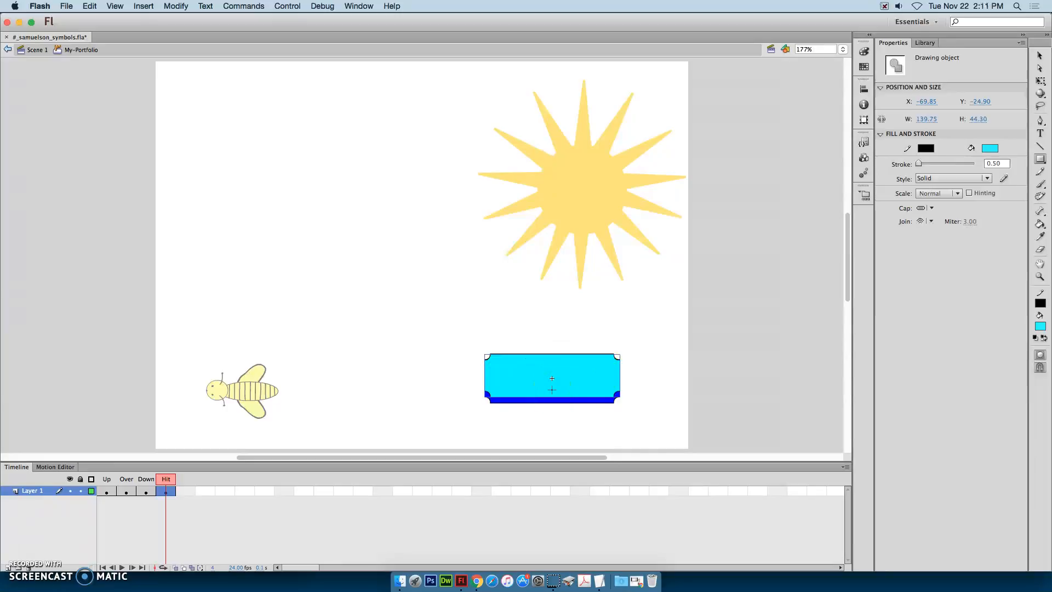
Delete the rectangle from the Hit state, then add a new layer with a blank keyframe in its Over state.
key(Delete)
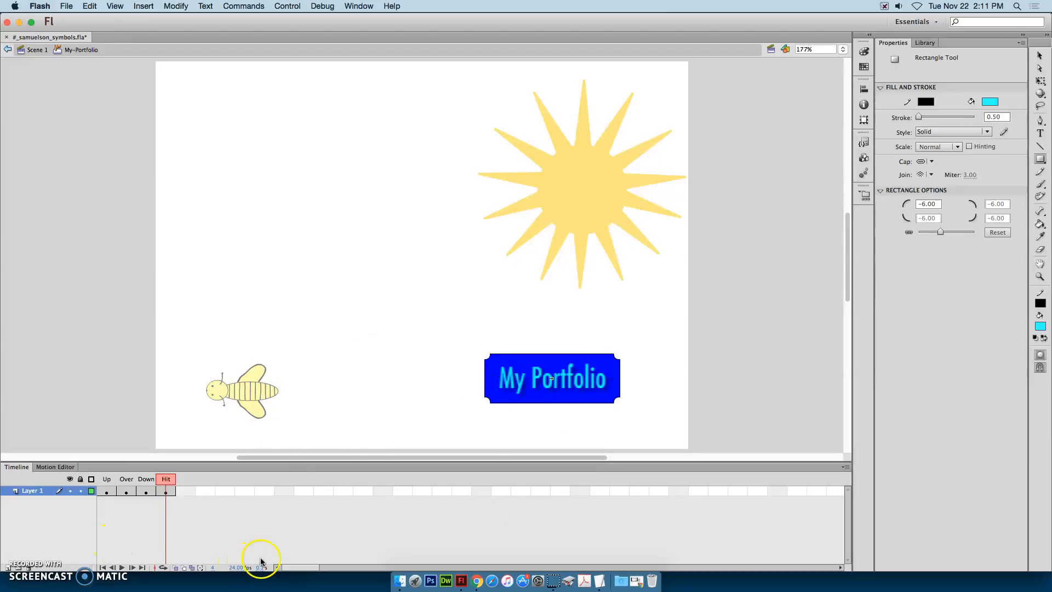
click(8, 567)
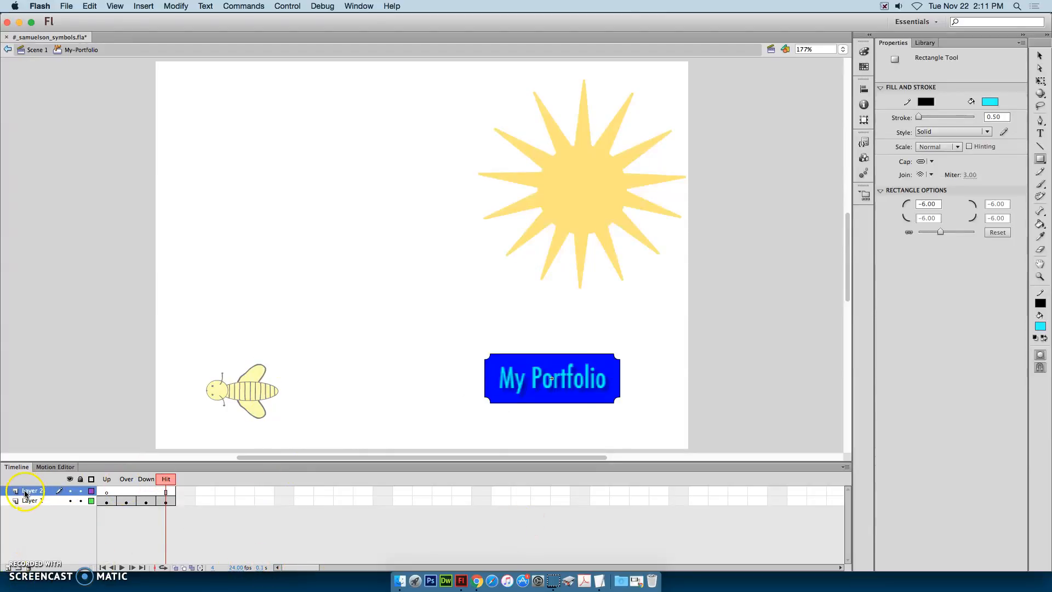
click(127, 492)
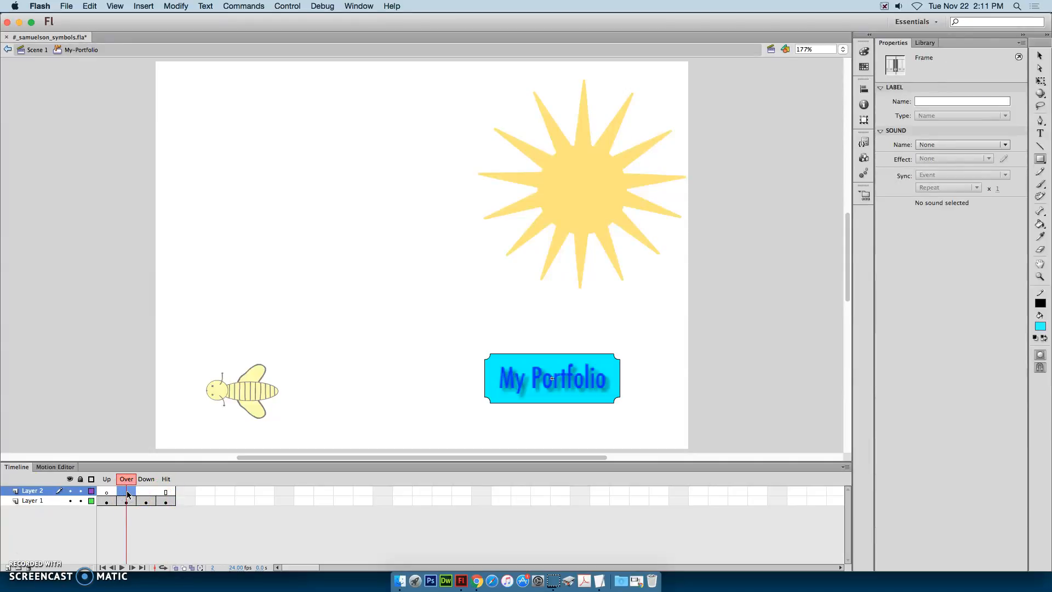
key(F7)
Place the MC_sun symbol in the new layer's Over state and shrink it to fit on the button's upper-right corner.
click(925, 43)
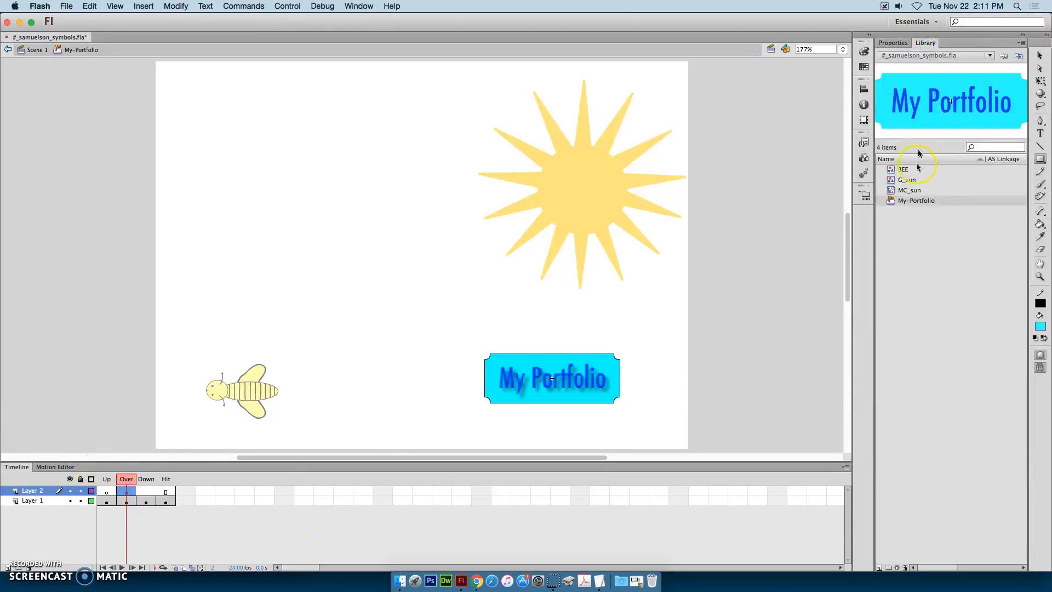
click(910, 190)
drag(891, 192, 661, 331)
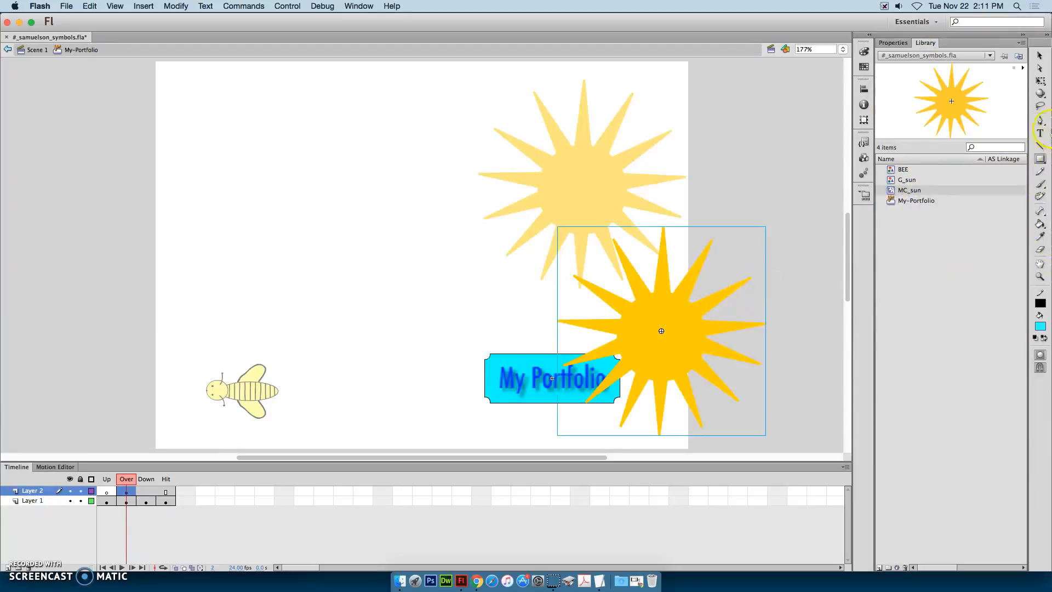
click(1040, 81)
drag(765, 225, 616, 360)
click(690, 342)
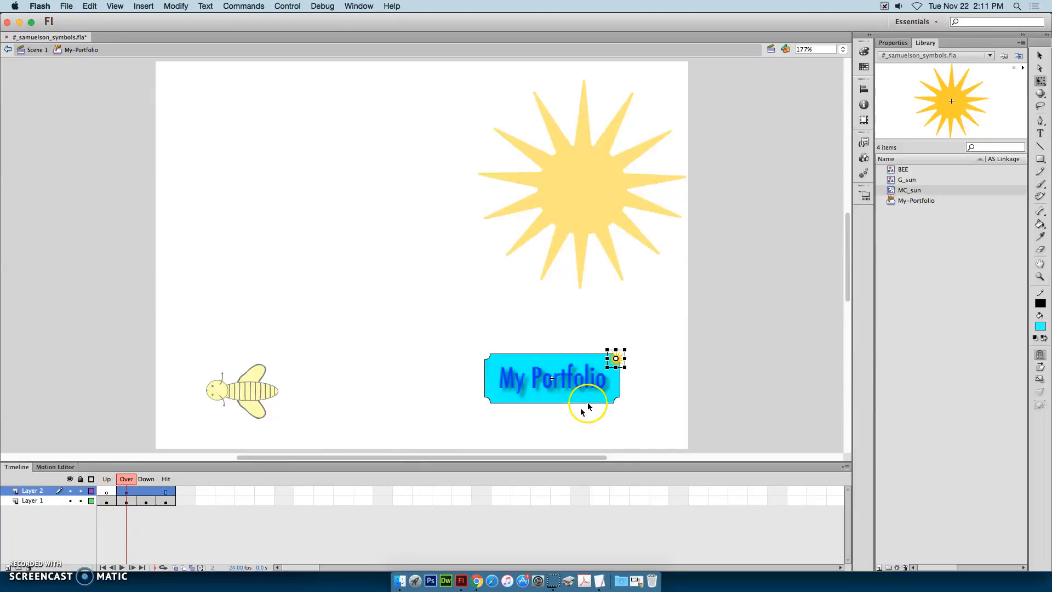
click(648, 384)
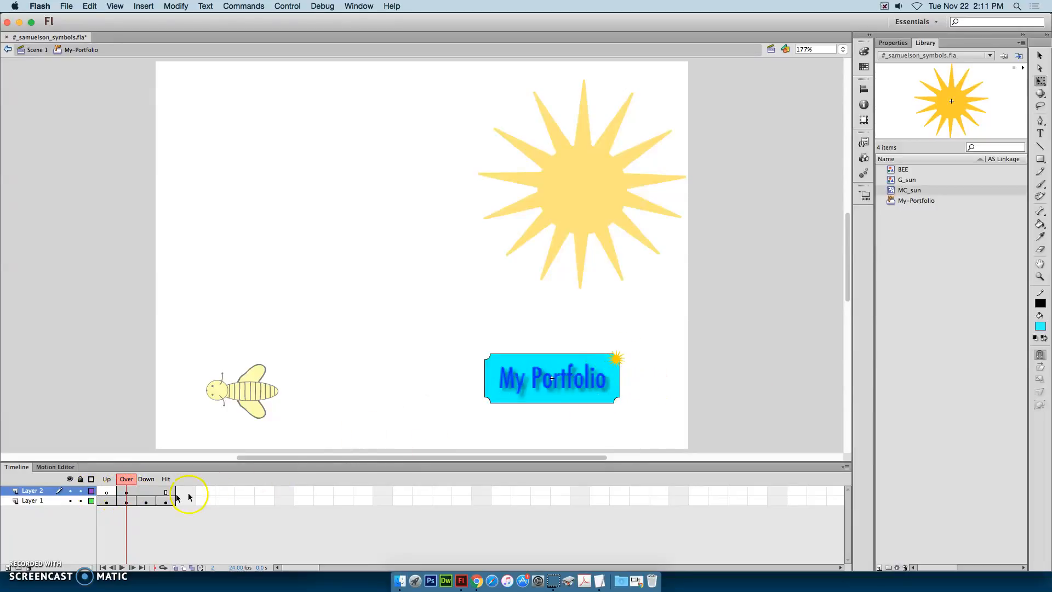
Leave the button symbol's editing mode and return to Scene 1.
click(126, 492)
double_click(58, 63)
click(711, 351)
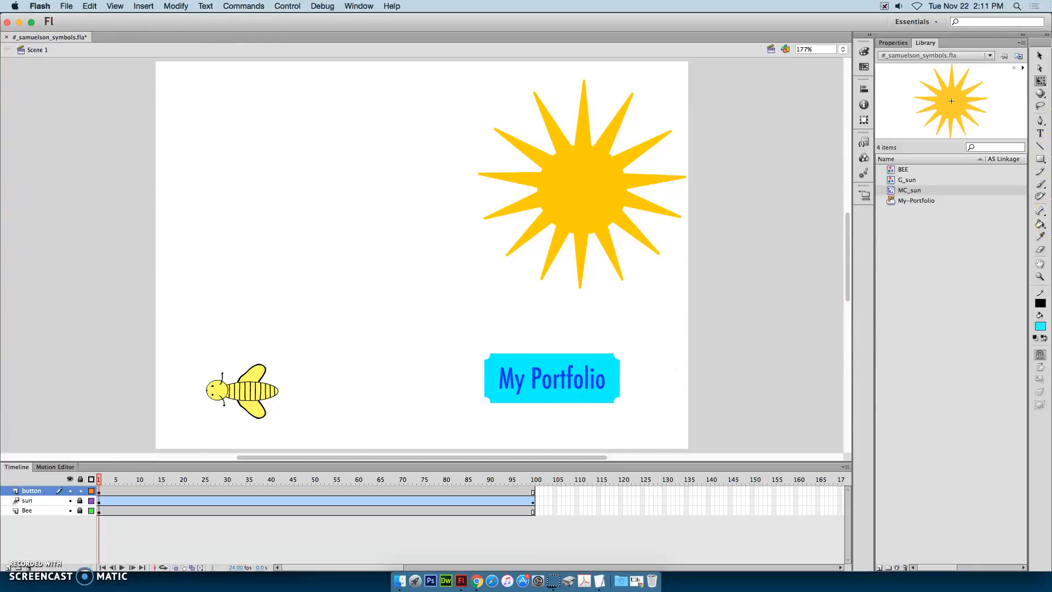
Test the movie, trying the "My Portfolio" button's rollover and pressed states, and close the preview.
key(super+Return)
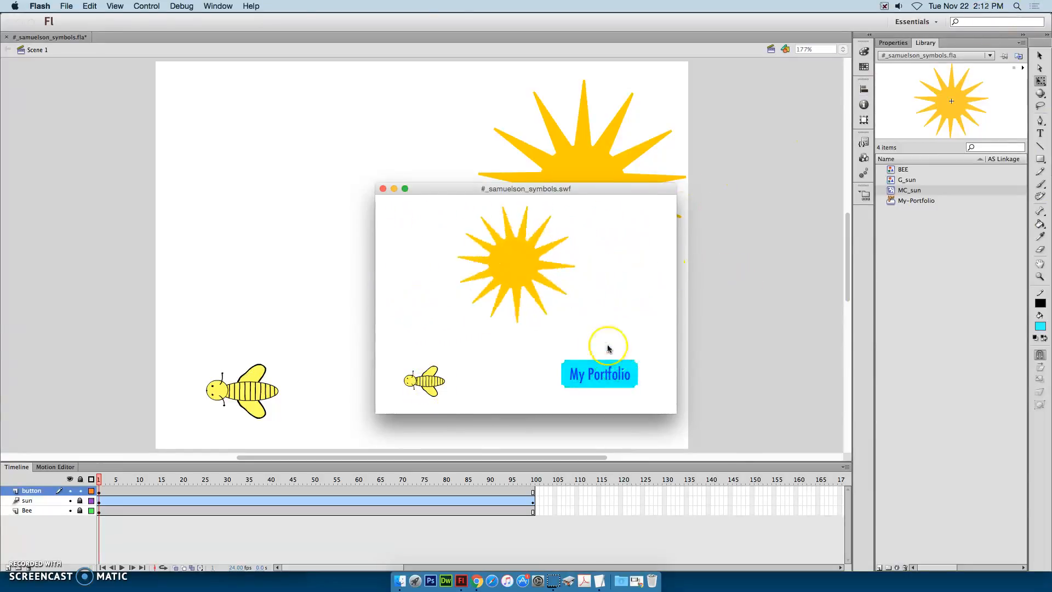
click(611, 373)
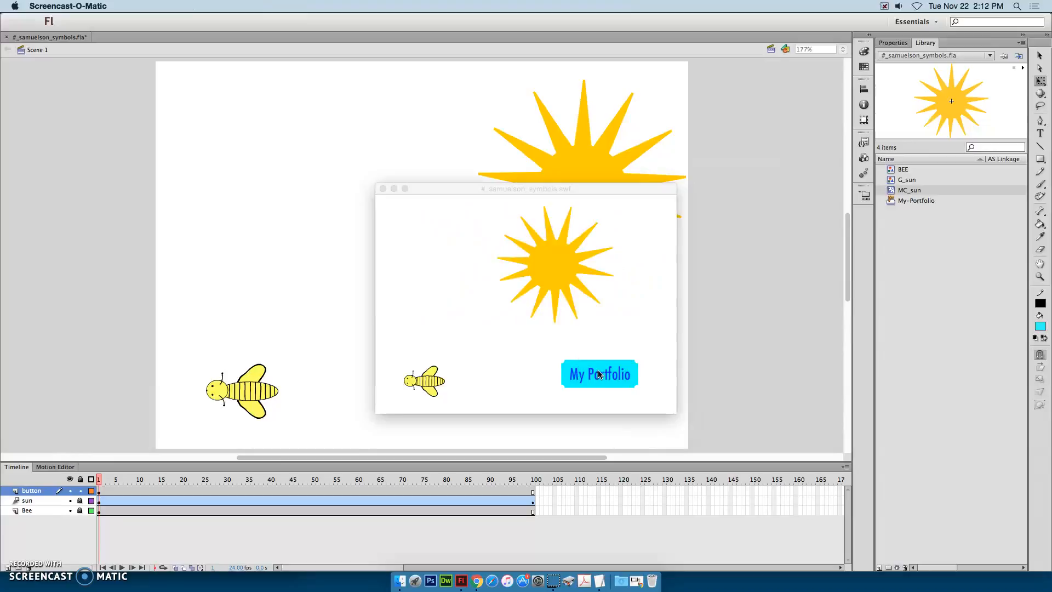
click(598, 407)
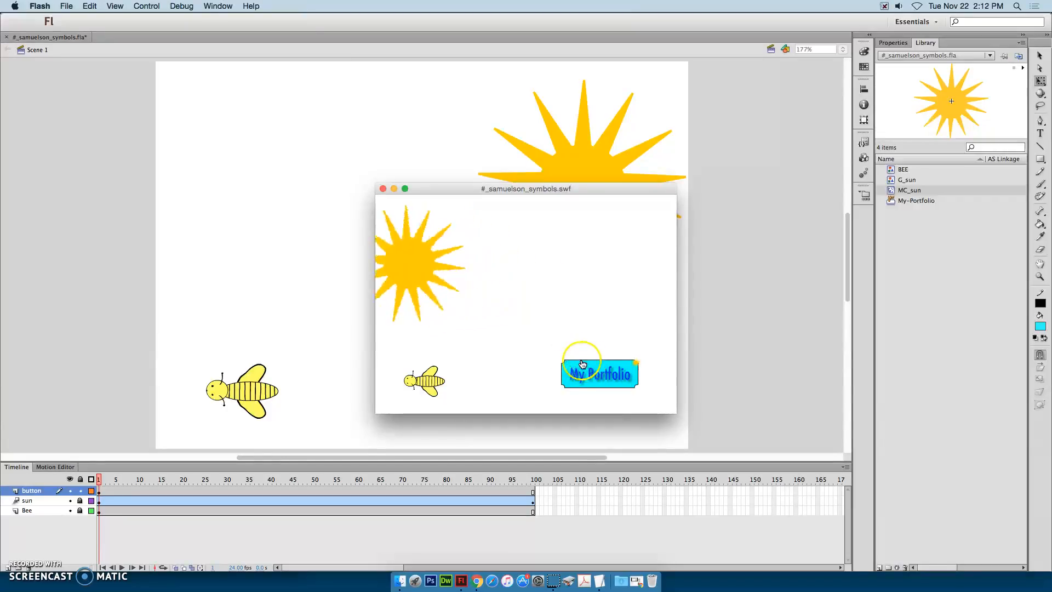
click(612, 373)
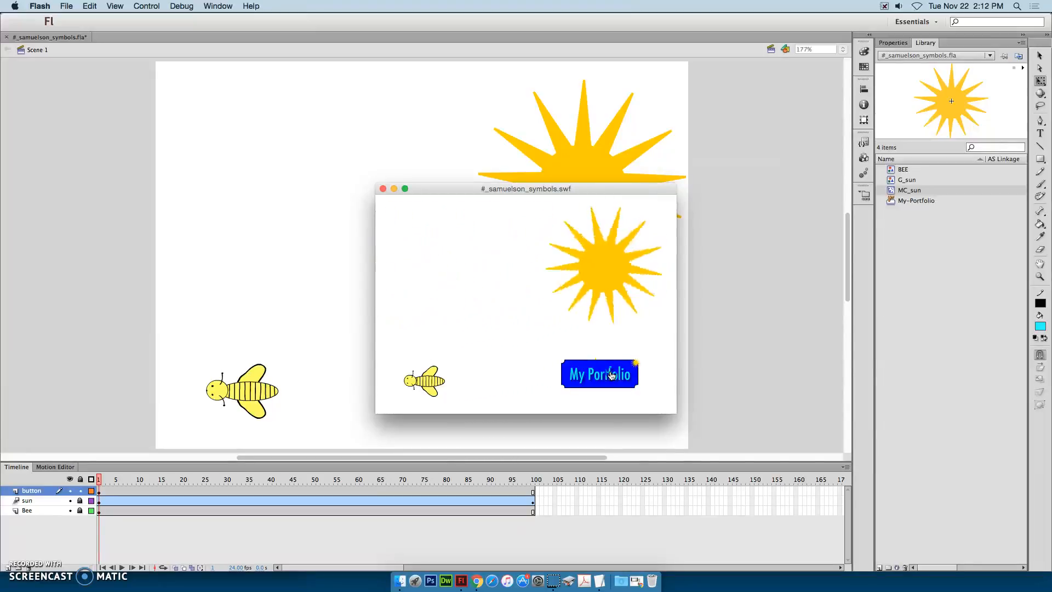
click(611, 375)
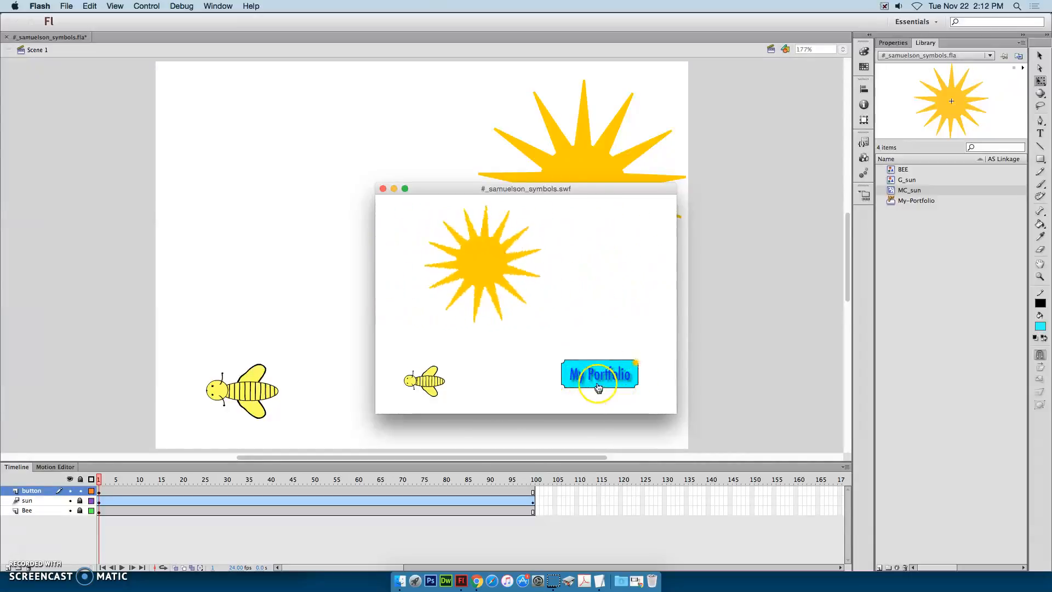
click(383, 188)
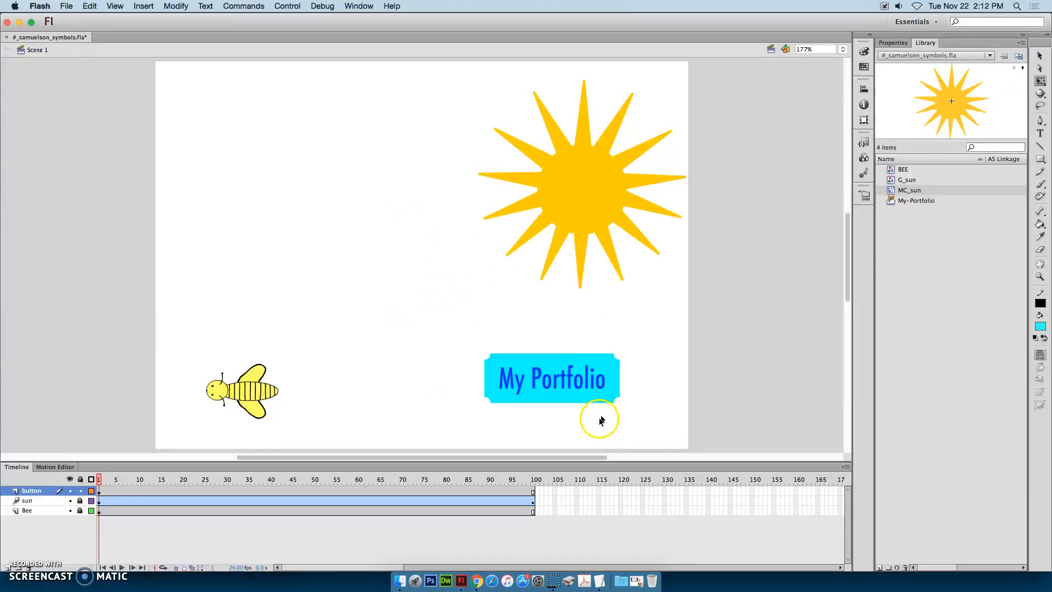
Select the "My Portfolio" button on the stage, open its Actions and dock them with the Timeline.
click(557, 393)
click(971, 139)
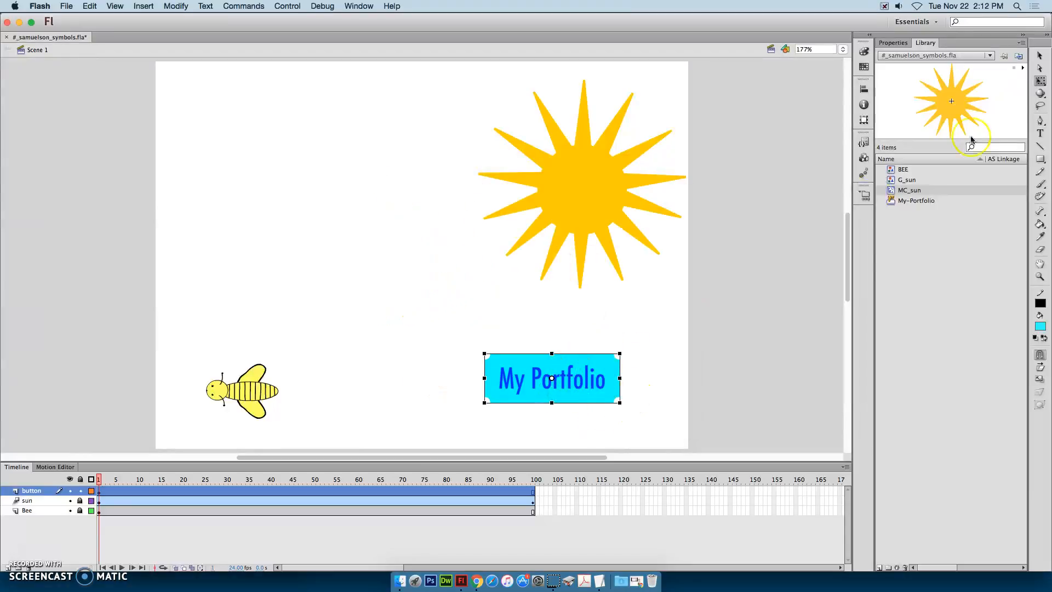
click(1041, 56)
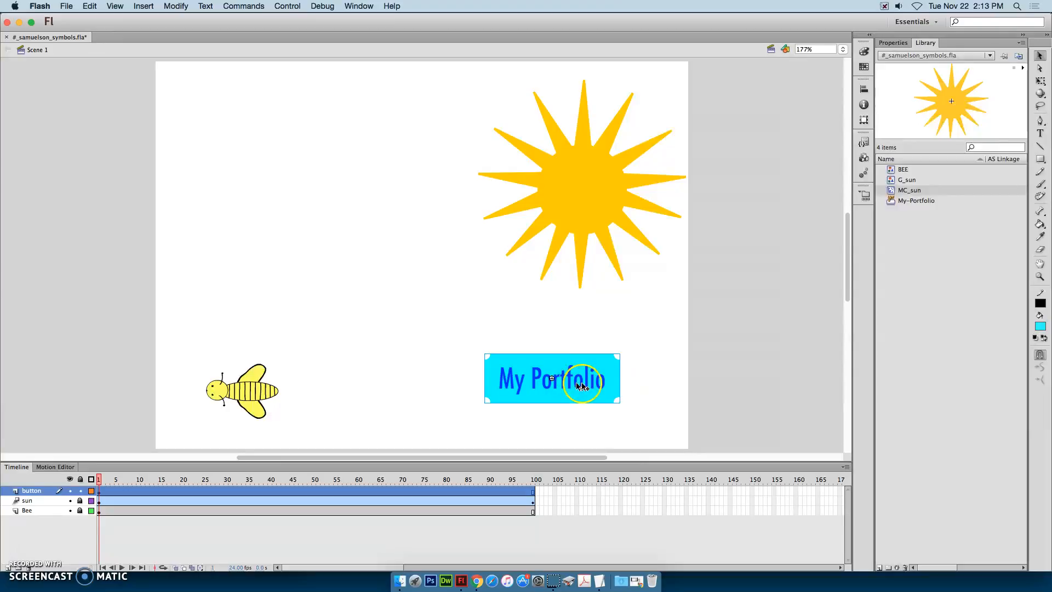
click(546, 68)
click(359, 6)
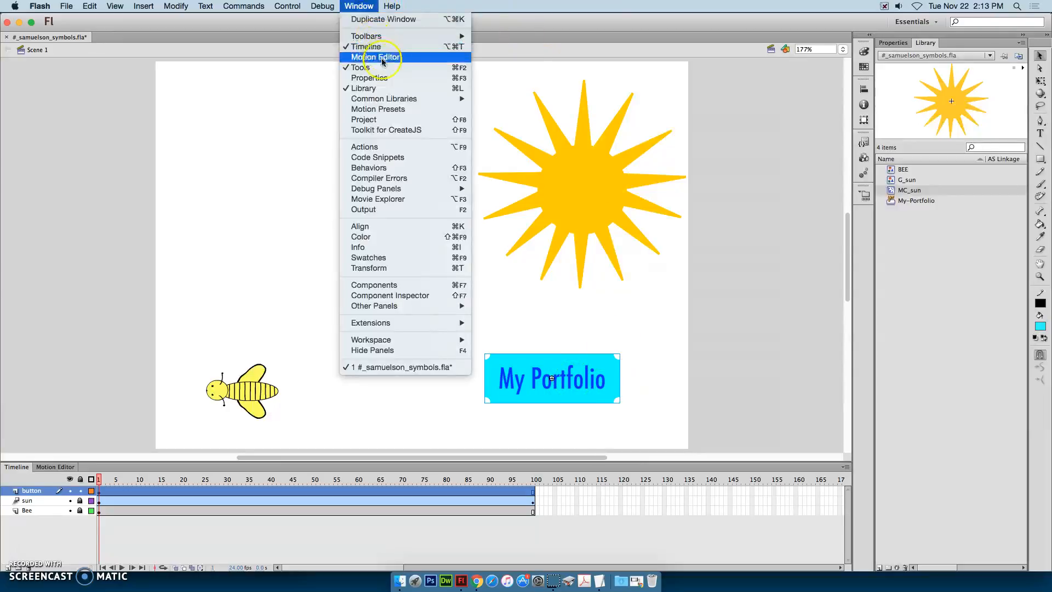
click(387, 147)
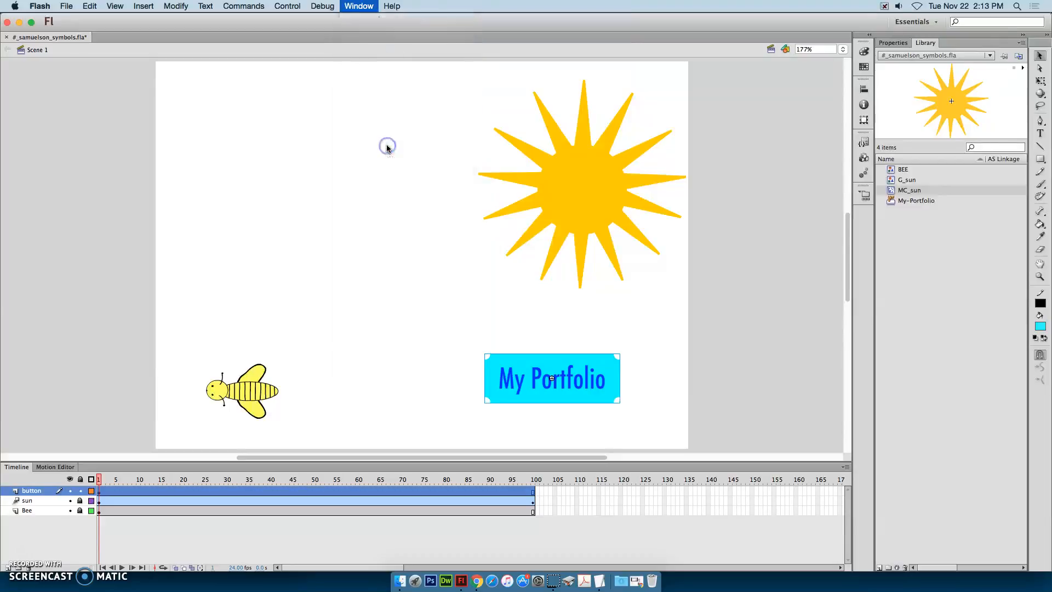
drag(389, 195, 131, 473)
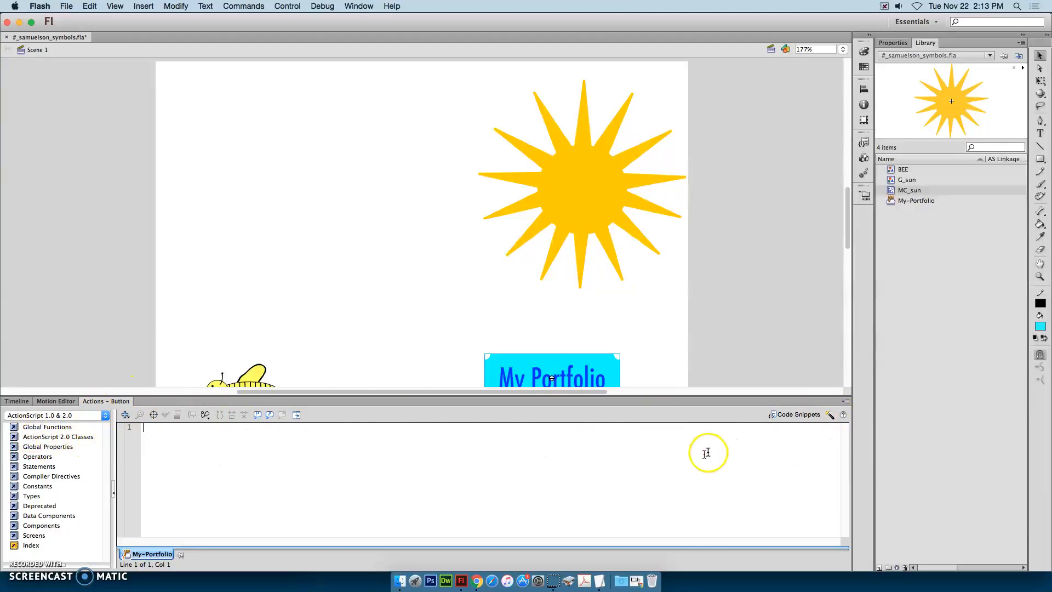
Enable Script Assist and add the Browser/Network getURL function to the button's script.
click(830, 415)
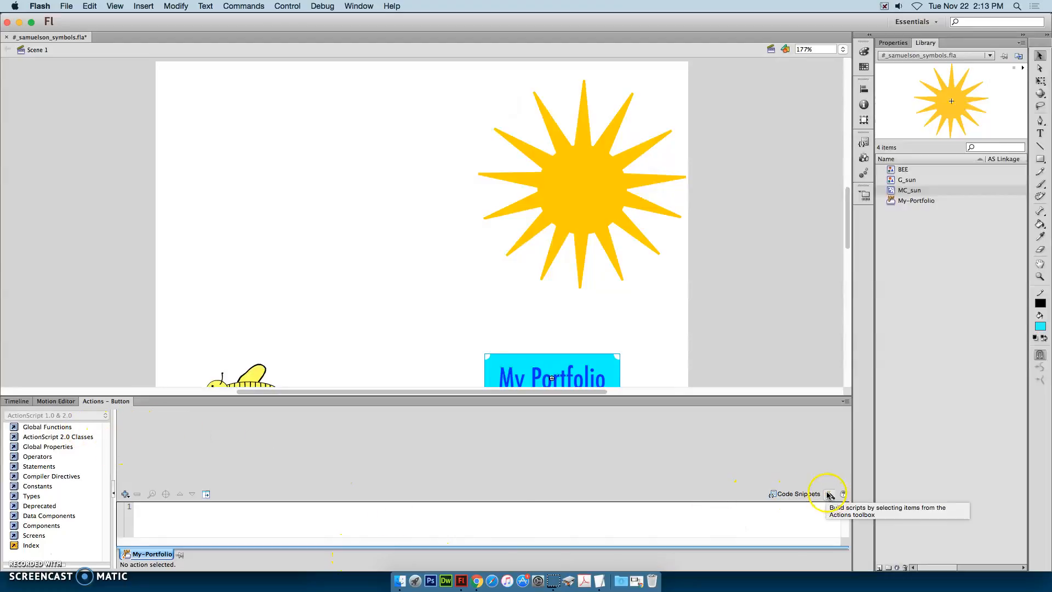
click(66, 428)
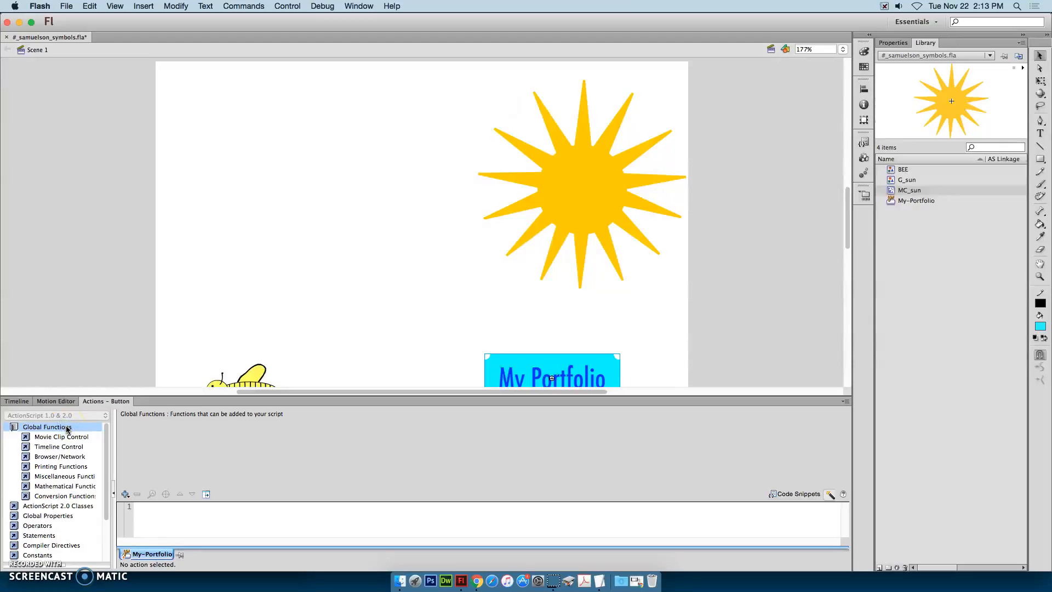
click(66, 456)
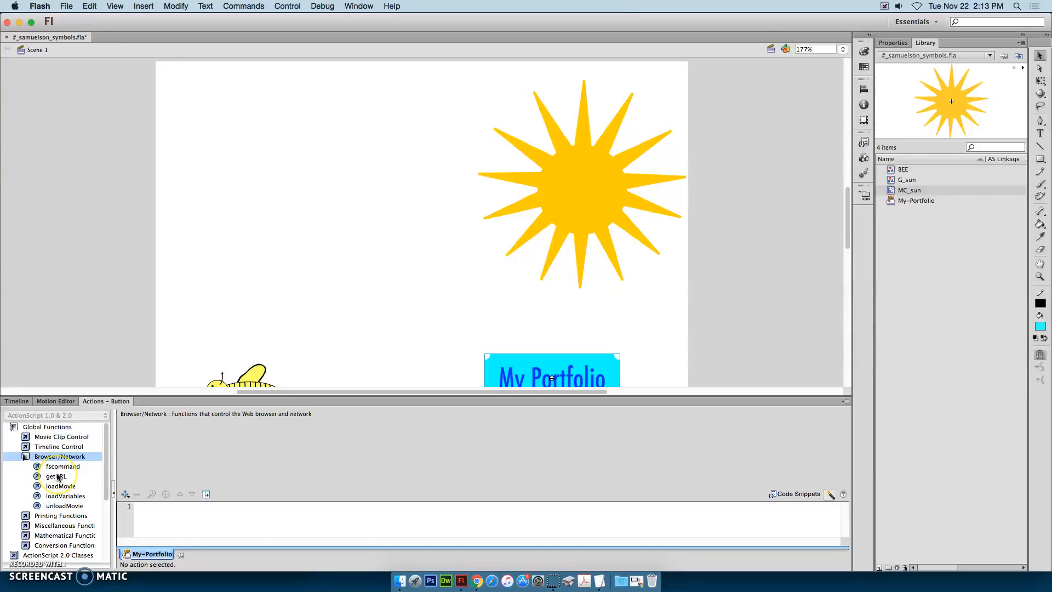
click(58, 476)
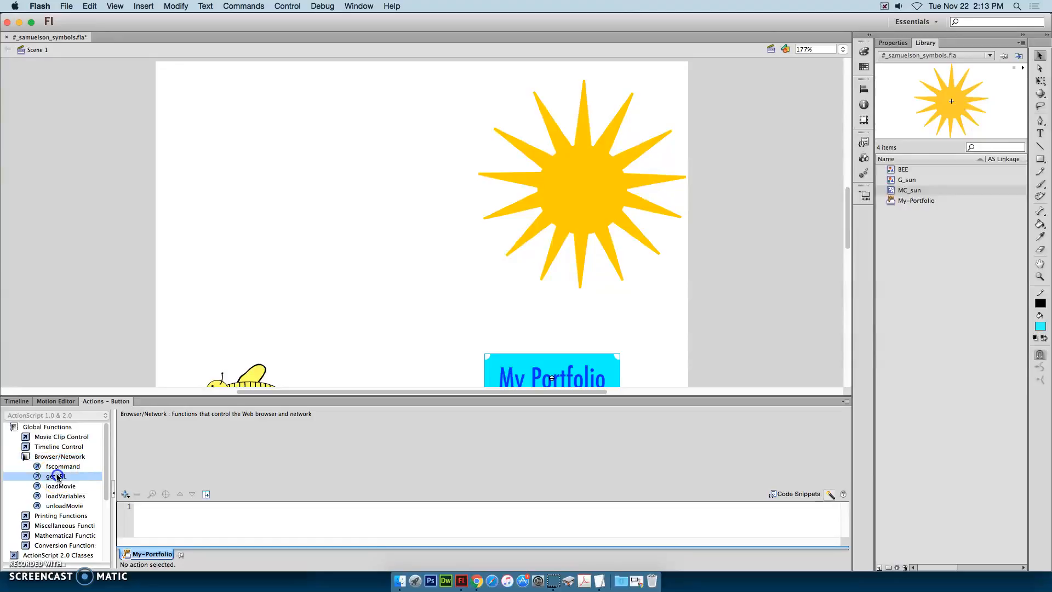
double_click(58, 476)
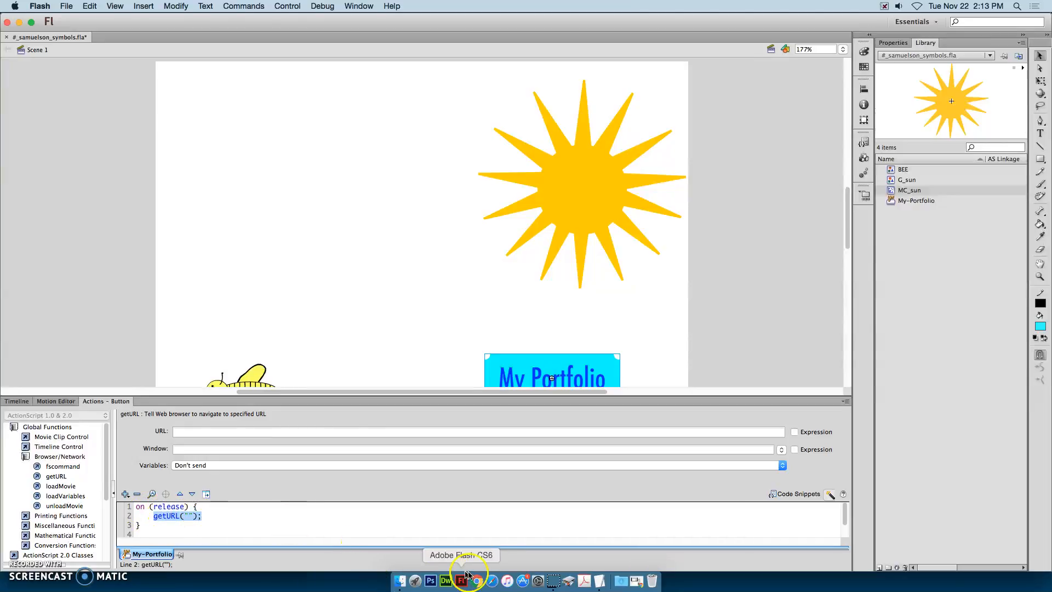
Switch to Chrome, open the Google Sites portfolio in a new tab and copy its web address.
click(484, 573)
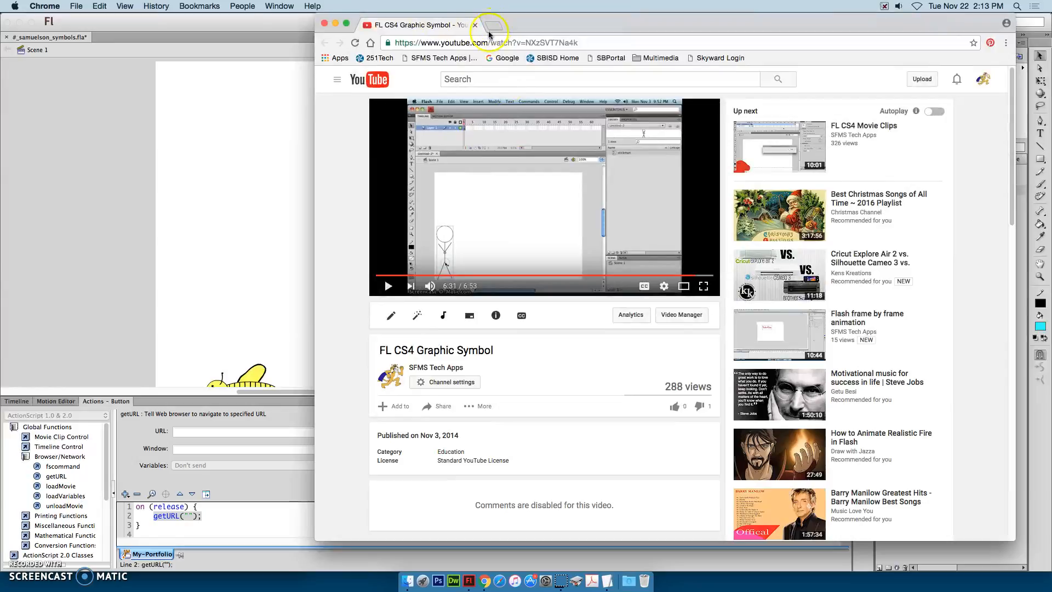
click(496, 26)
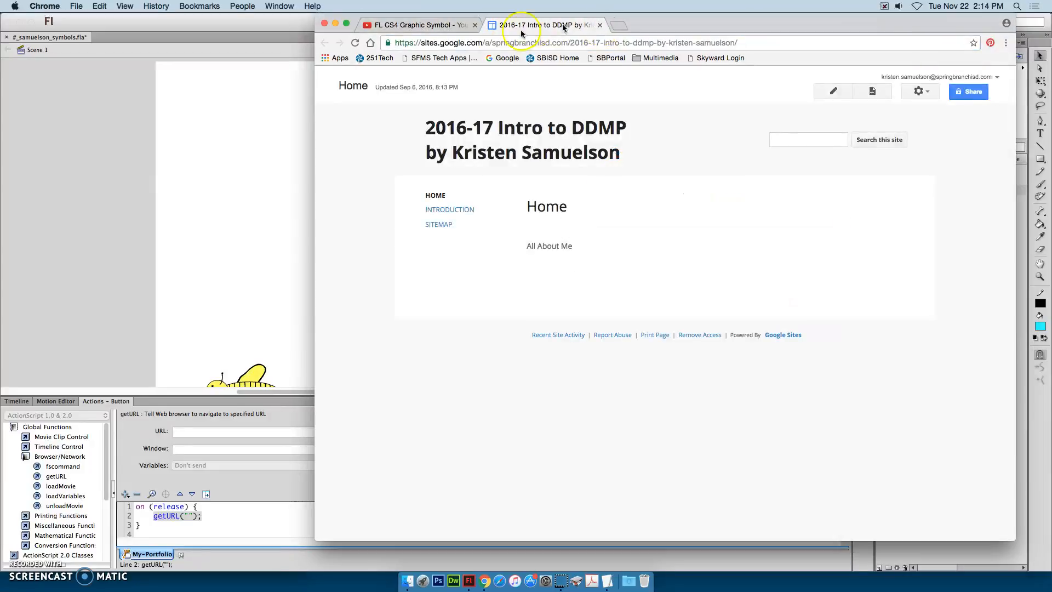
click(519, 43)
key(super+c)
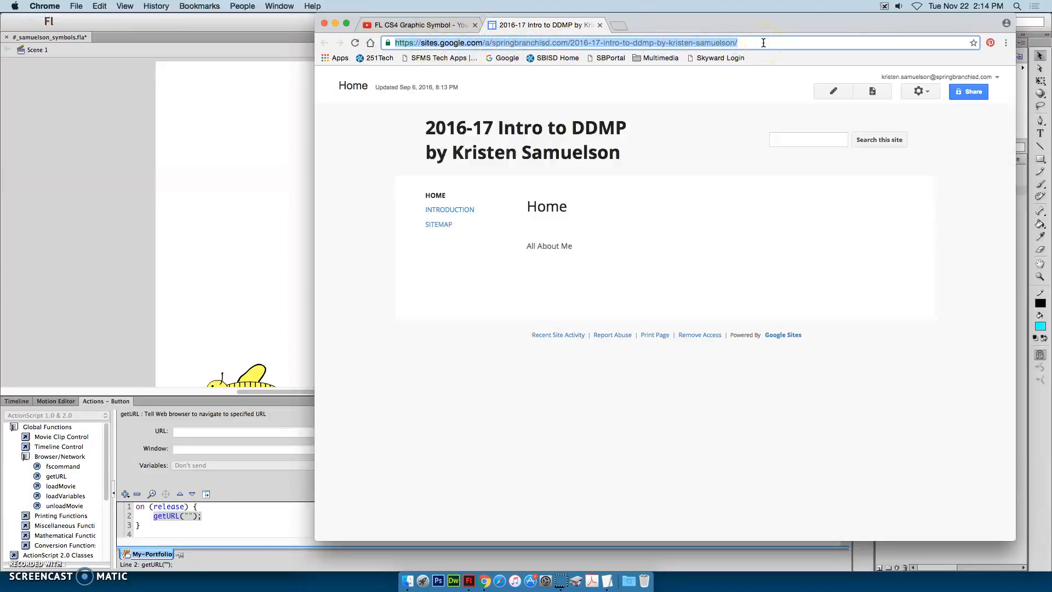
Switch back to Flash and paste the copied portfolio address as the getURL action's URL.
click(265, 228)
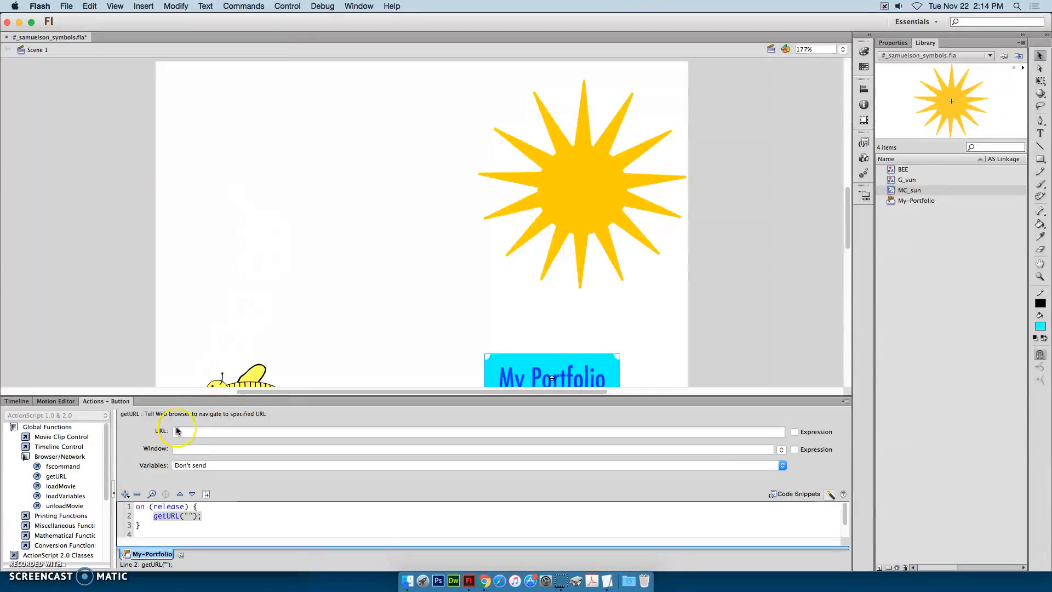
click(179, 435)
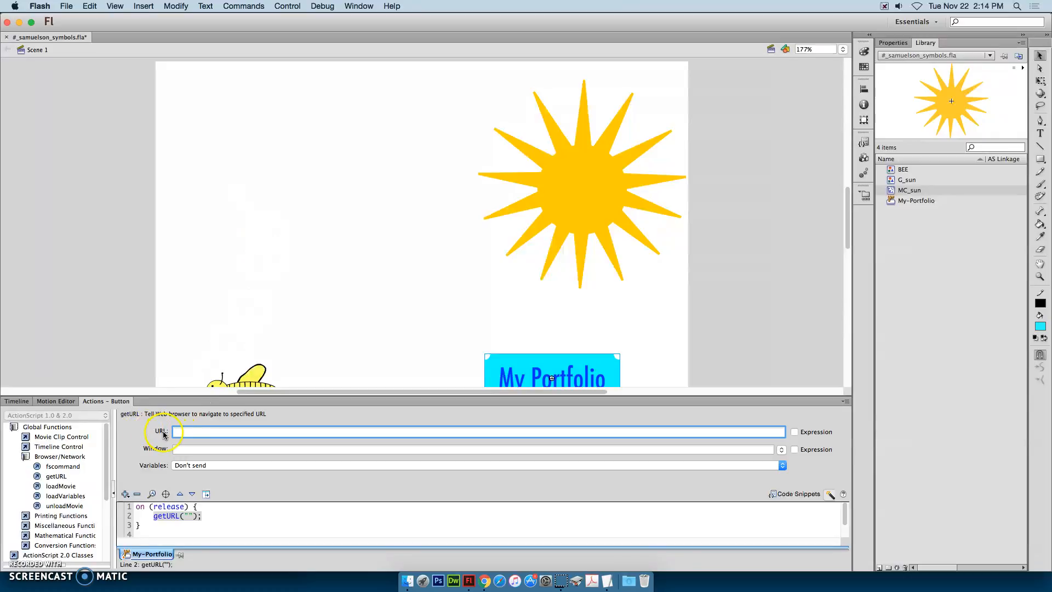
key(super+v)
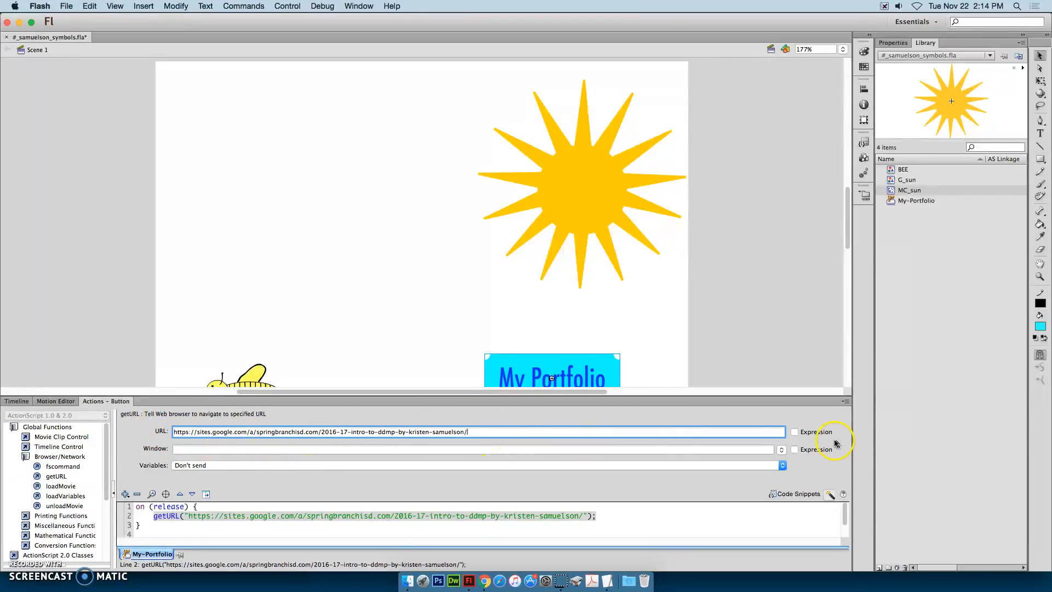
Set the getURL action's target window to _blank.
click(180, 451)
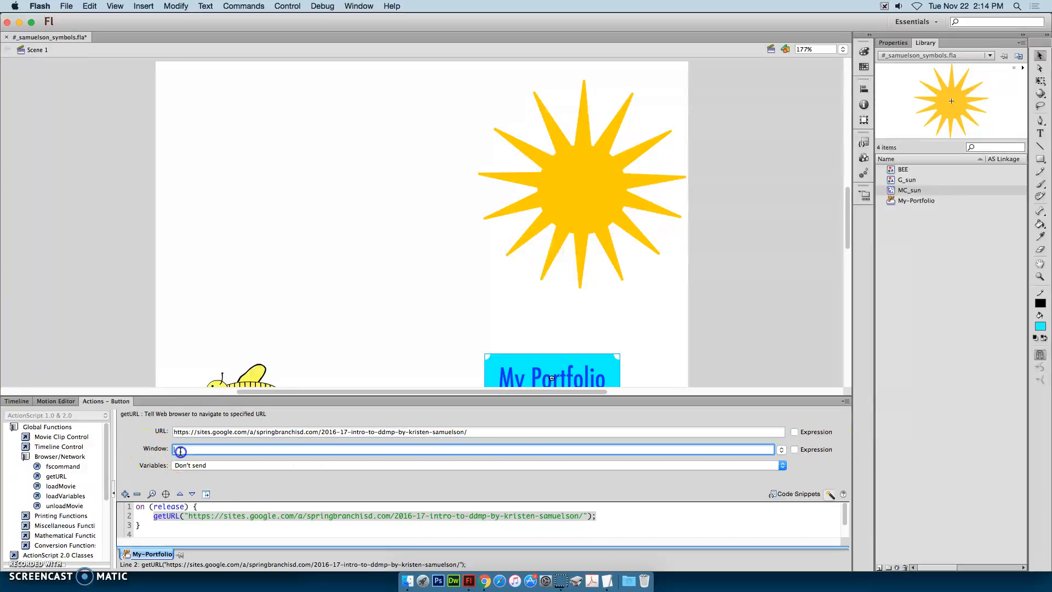
click(782, 450)
click(704, 452)
click(782, 450)
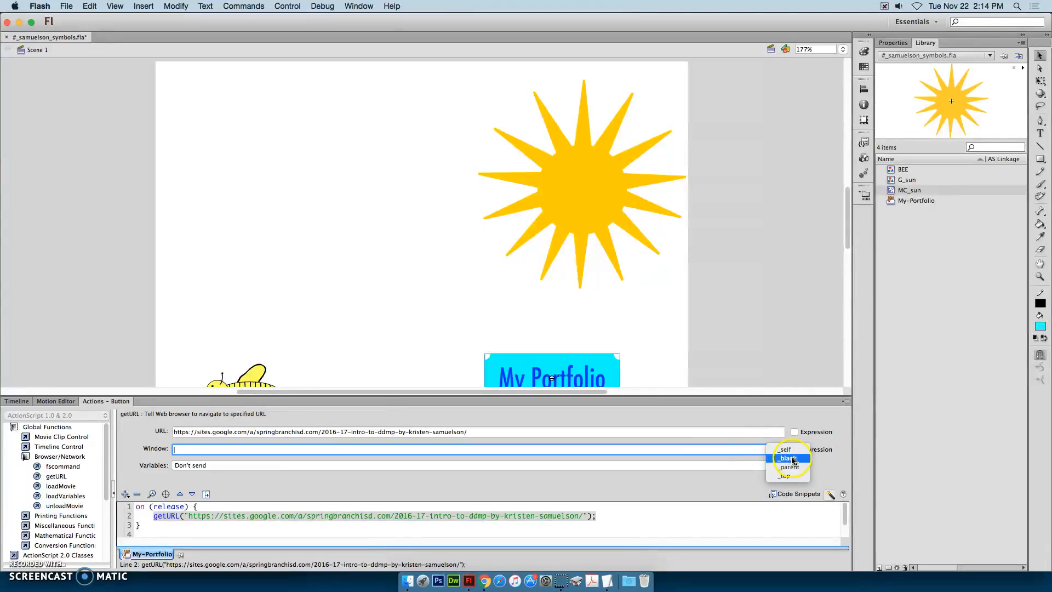
click(791, 461)
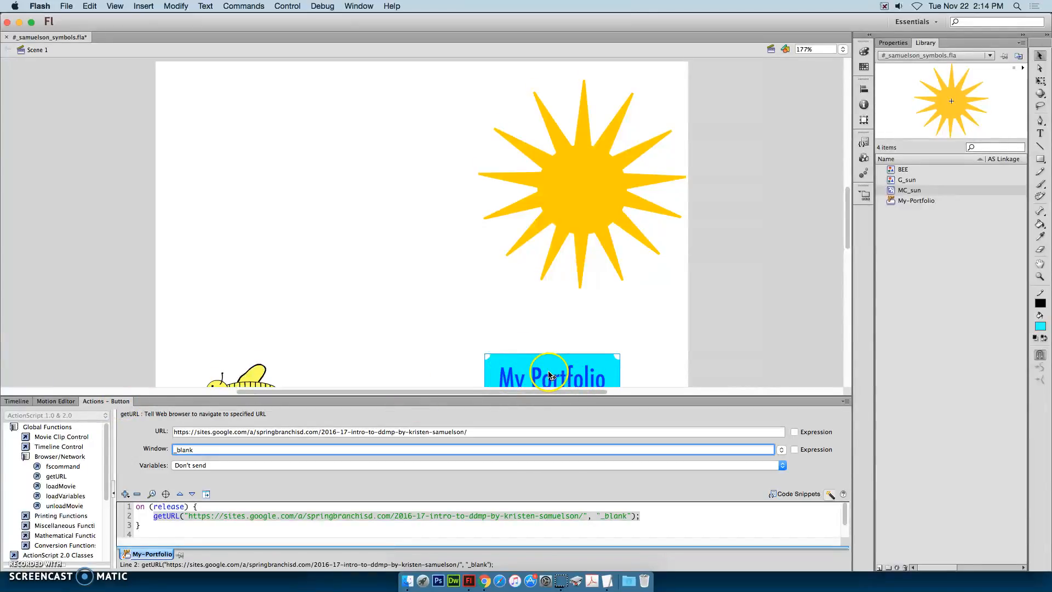
Check the actions on the button layer's frame, then view the script attached to the My Portfolio button instance on the stage.
click(17, 401)
click(578, 434)
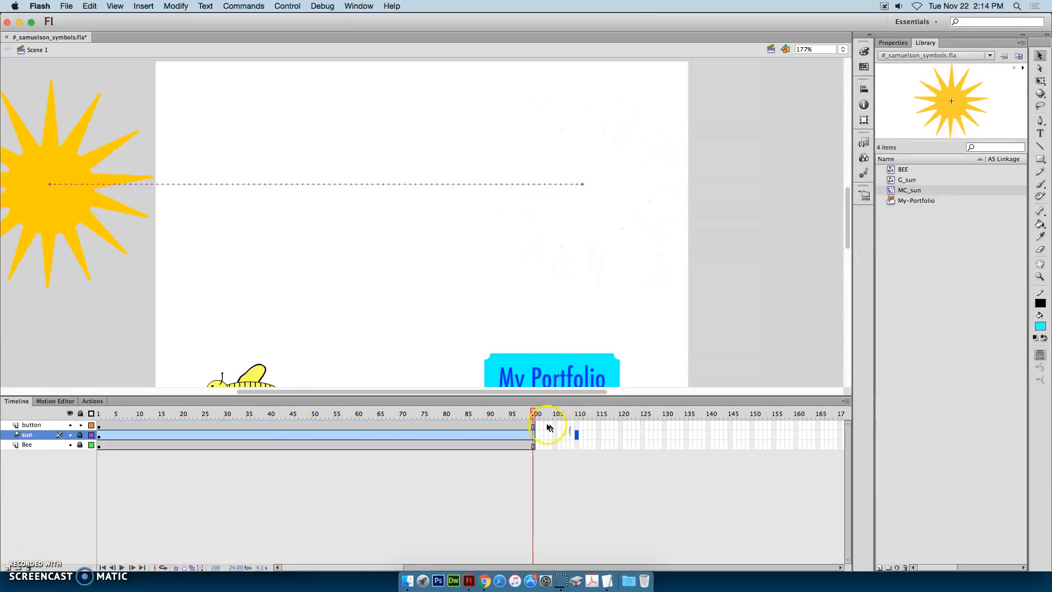
click(534, 426)
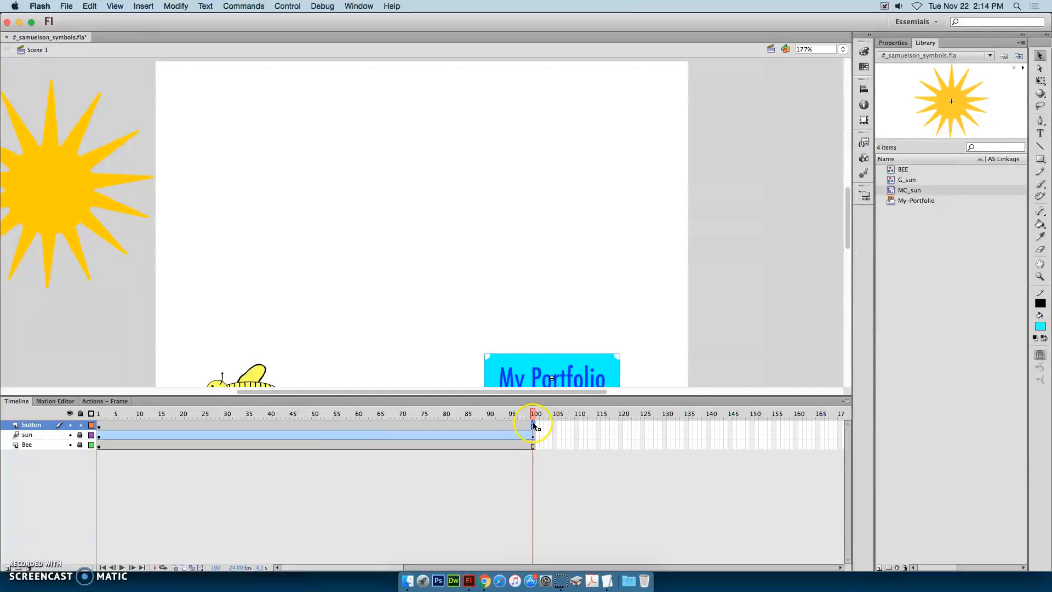
click(117, 401)
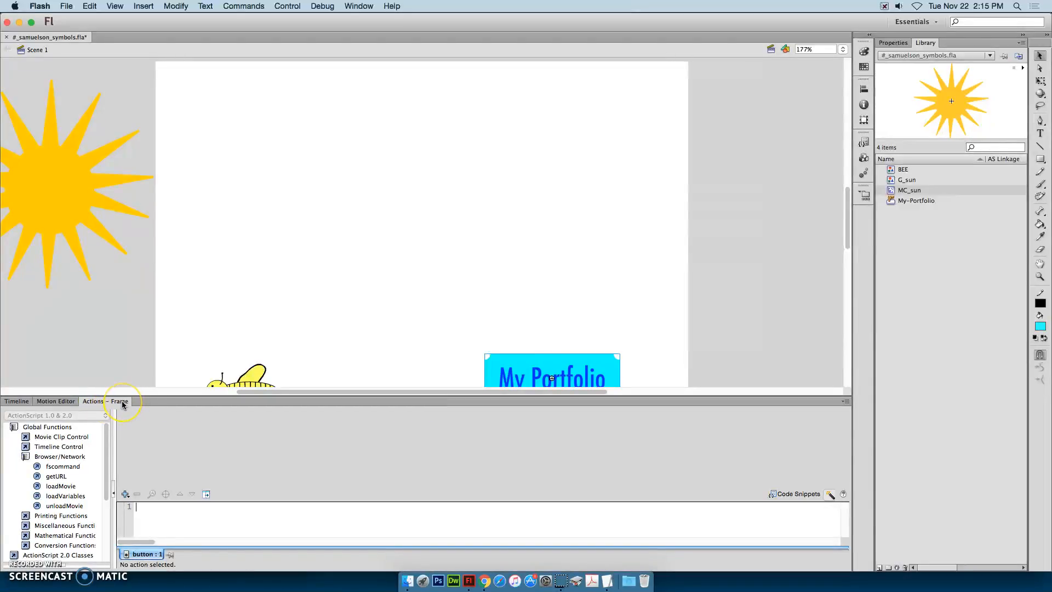
click(509, 378)
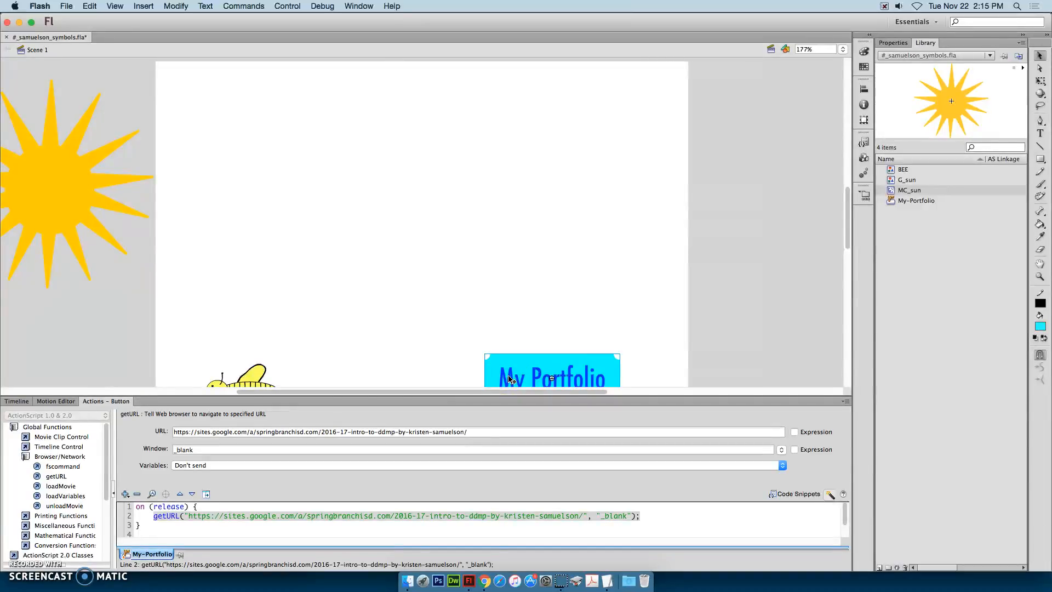
Test the movie, try the My Portfolio button's link to the website, then minimize the browser and close the preview.
click(665, 340)
key(super+Return)
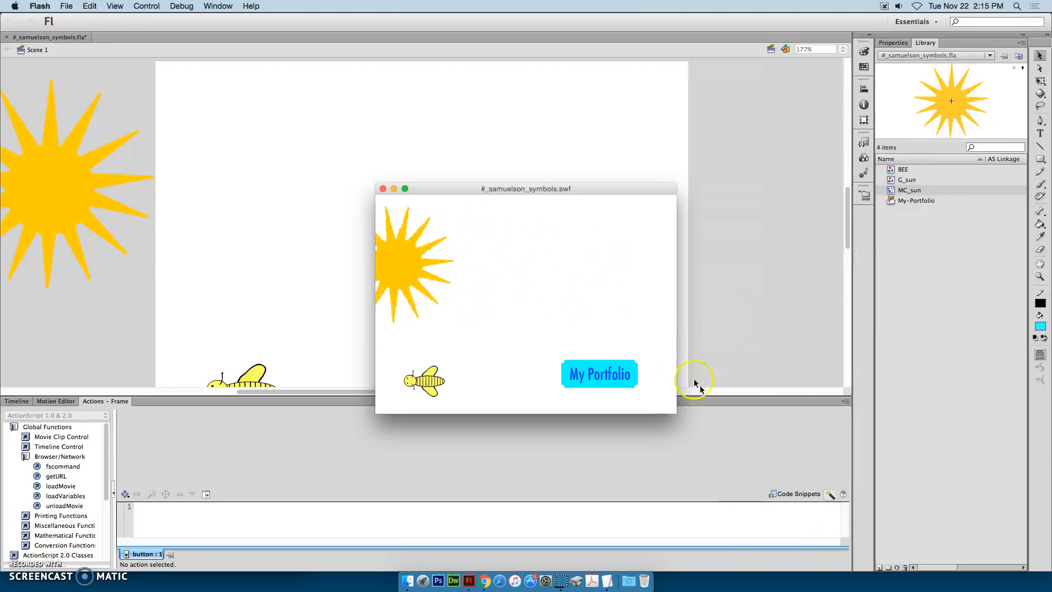
click(634, 370)
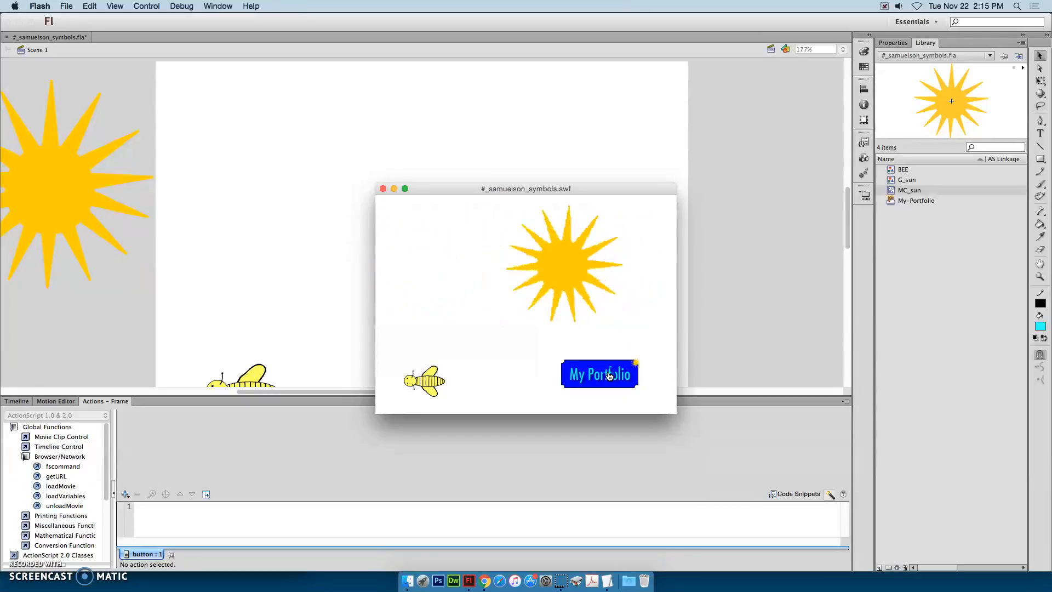
click(609, 376)
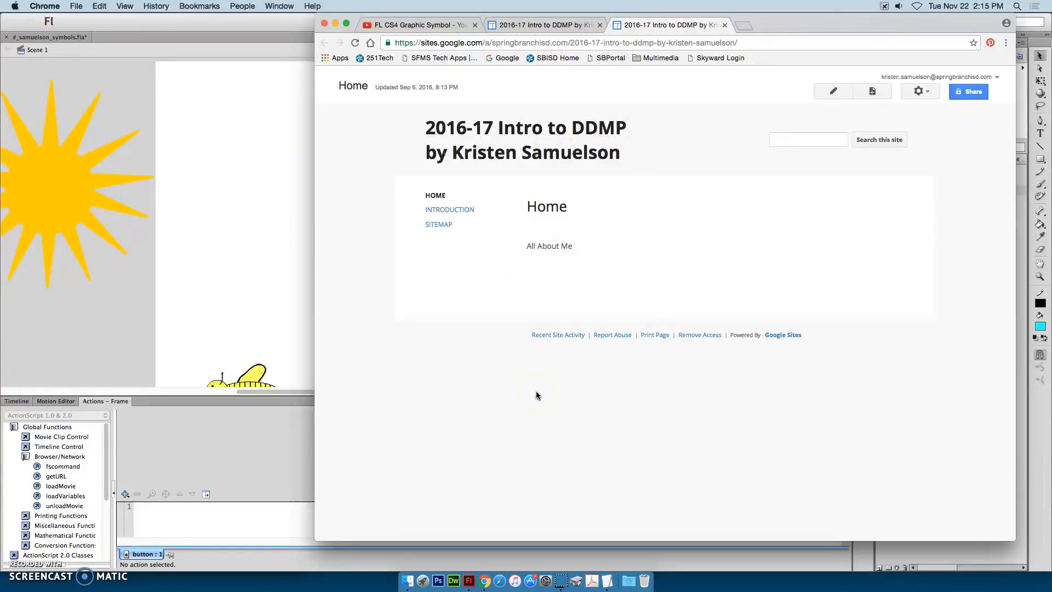
click(336, 24)
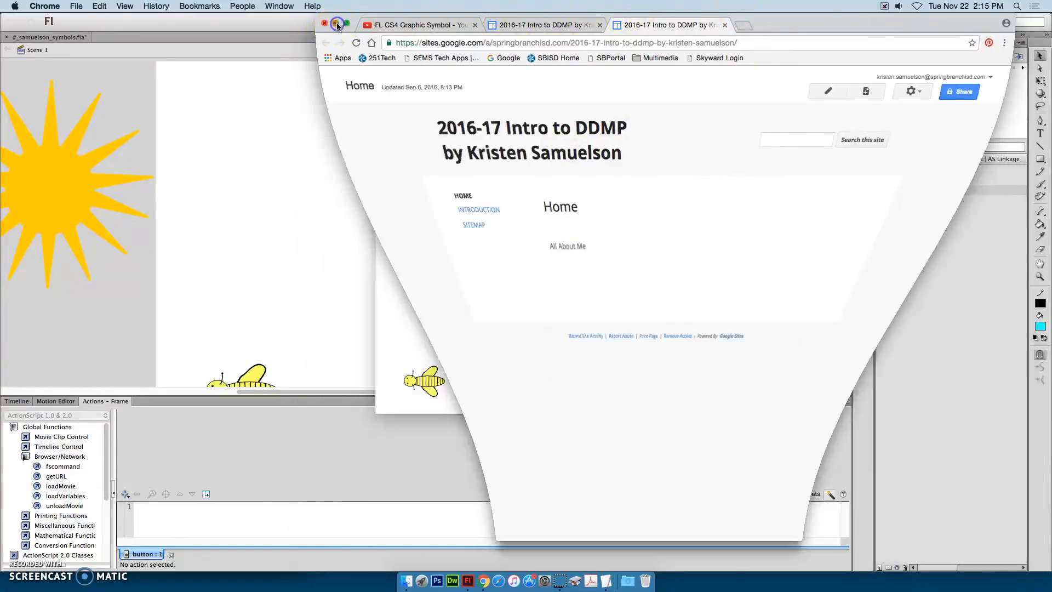
click(382, 189)
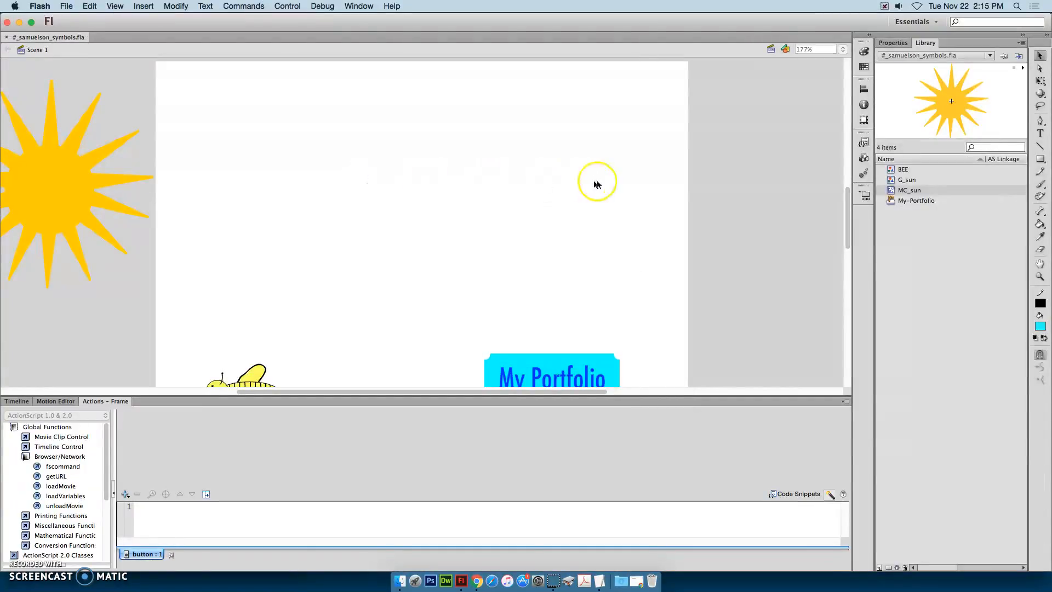
Test the movie again and move its preview window up, clear of the My Portfolio button on the stage.
key(super+Return)
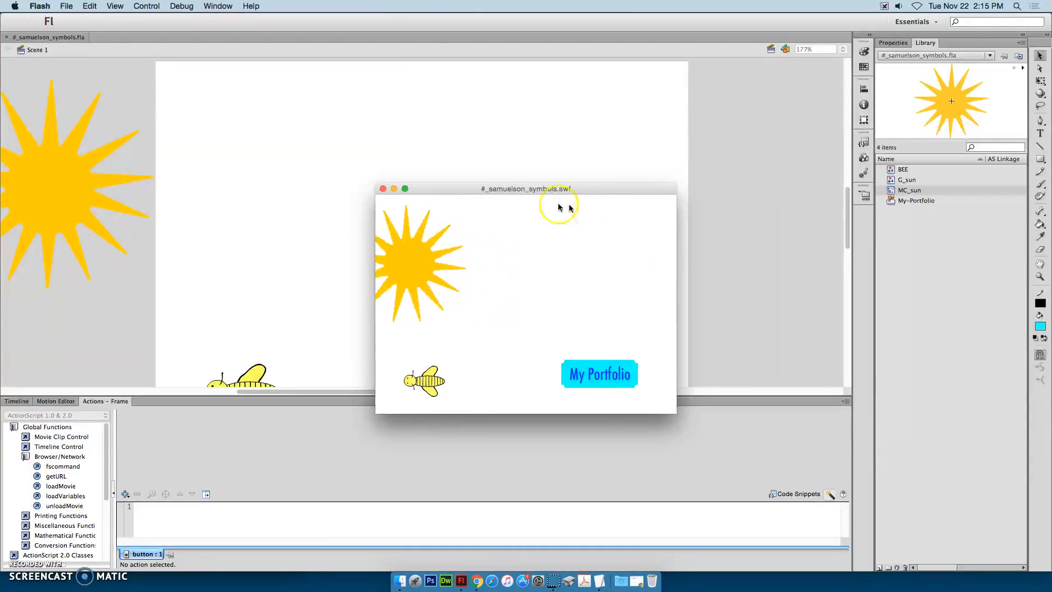
drag(463, 191, 460, 79)
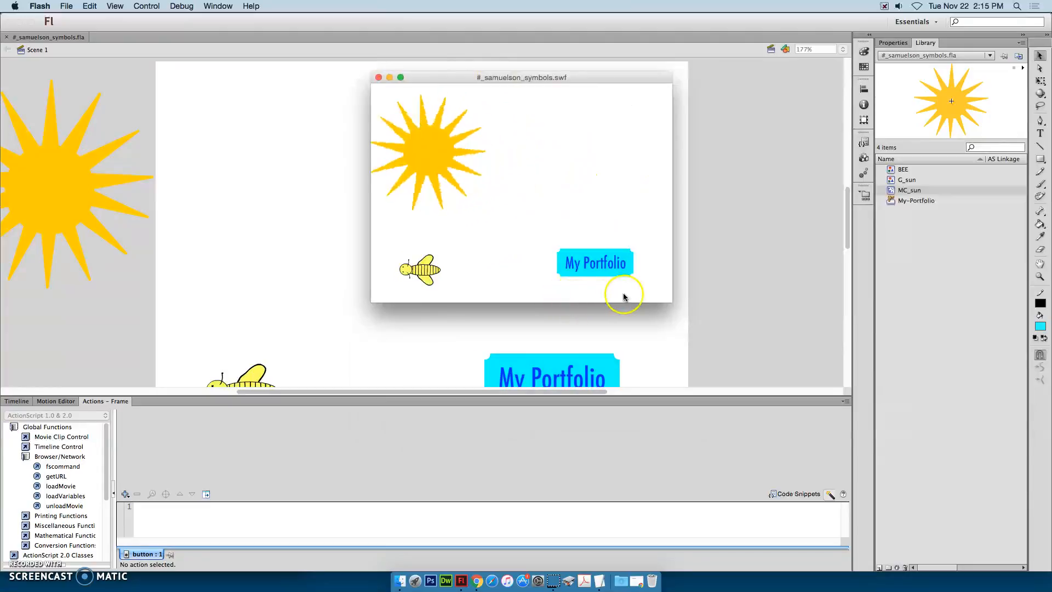